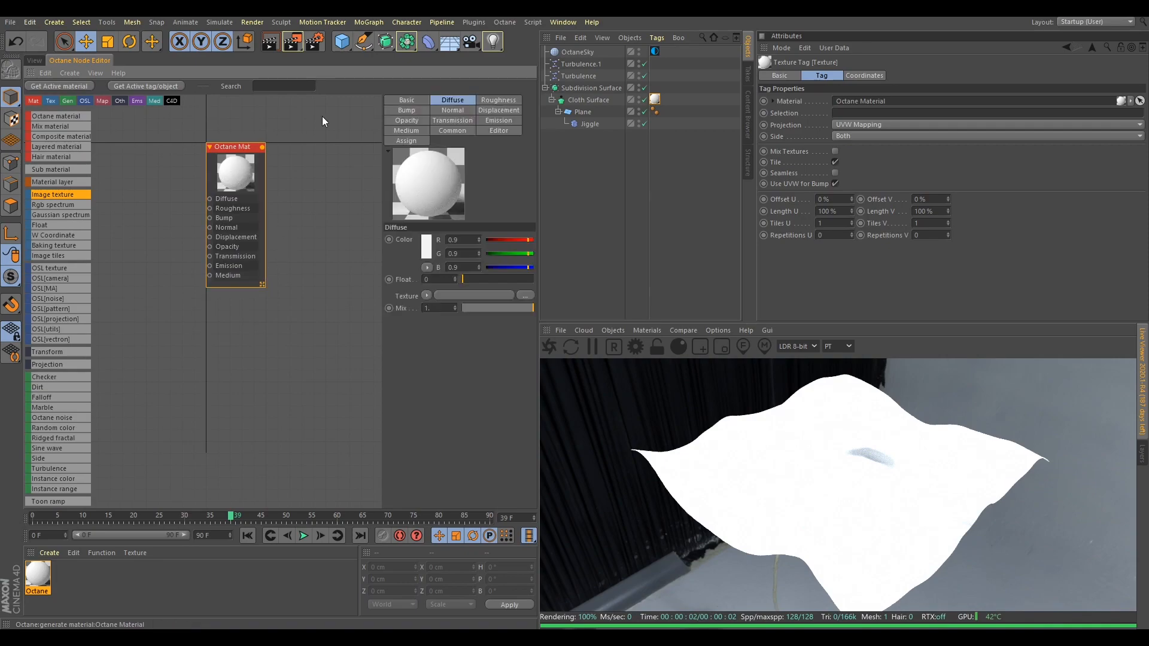
Step: Change the Octane material's type to Specular
click(410, 99)
click(458, 263)
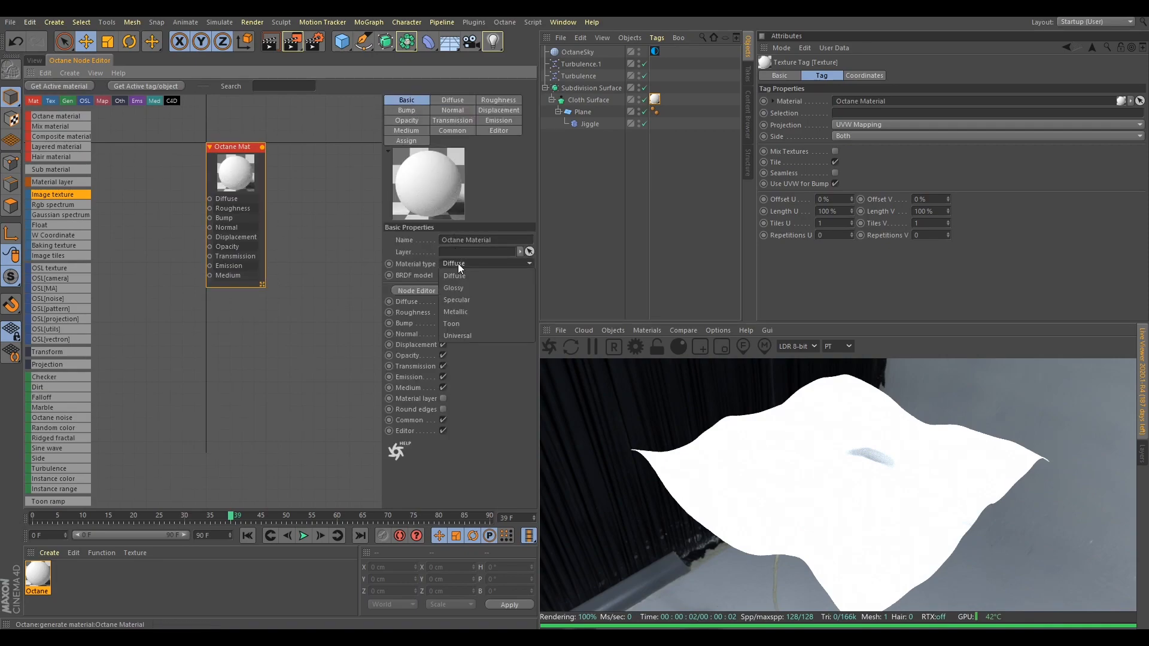
click(470, 297)
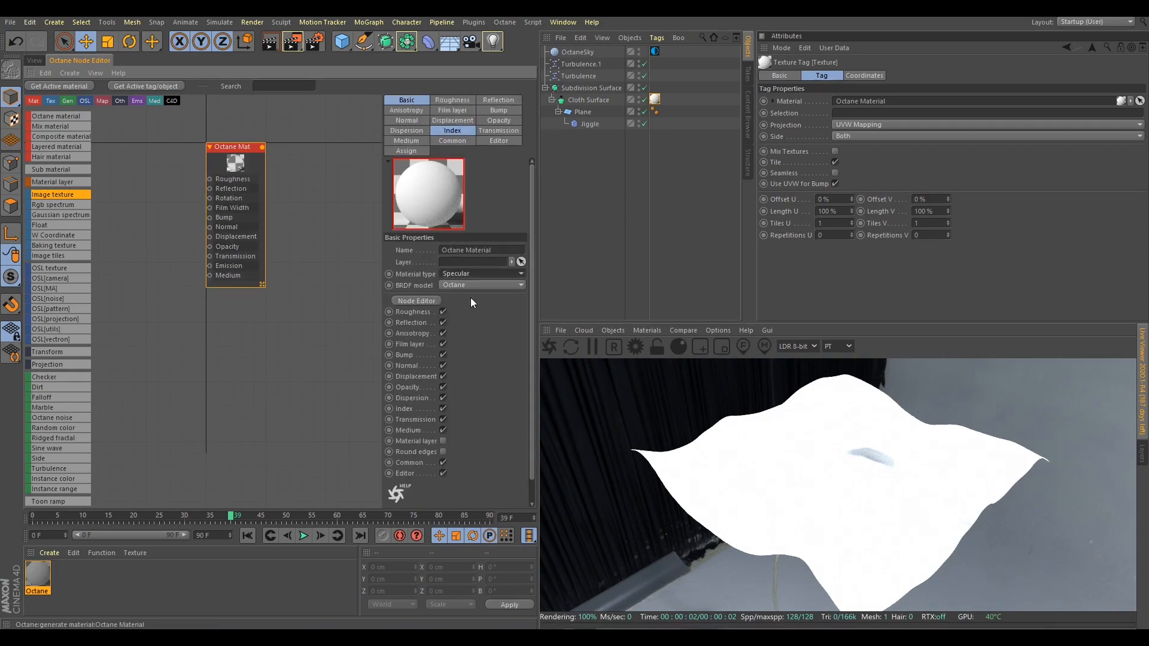
Step: Add an image texture node using FabricDenim003_COL_VAR1_HIRES.jpg and connect it to the material's Transmission
click(83, 195)
drag(452, 506, 497, 505)
click(525, 126)
double_click(152, 130)
click(626, 363)
drag(226, 233, 311, 295)
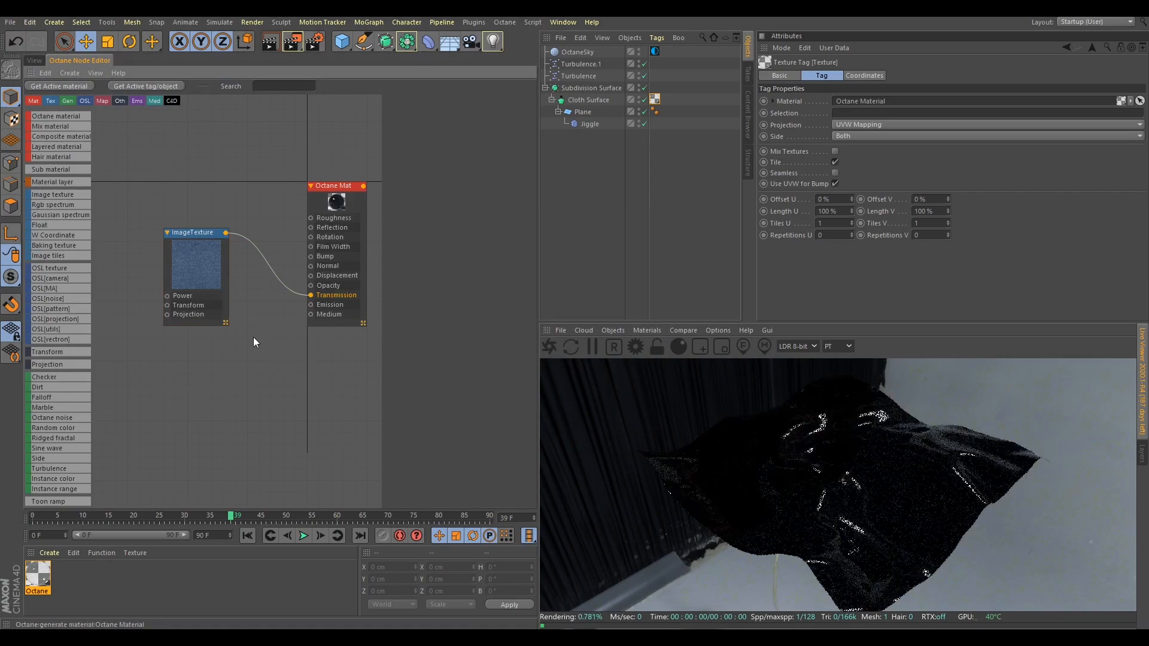
drag(218, 314, 183, 291)
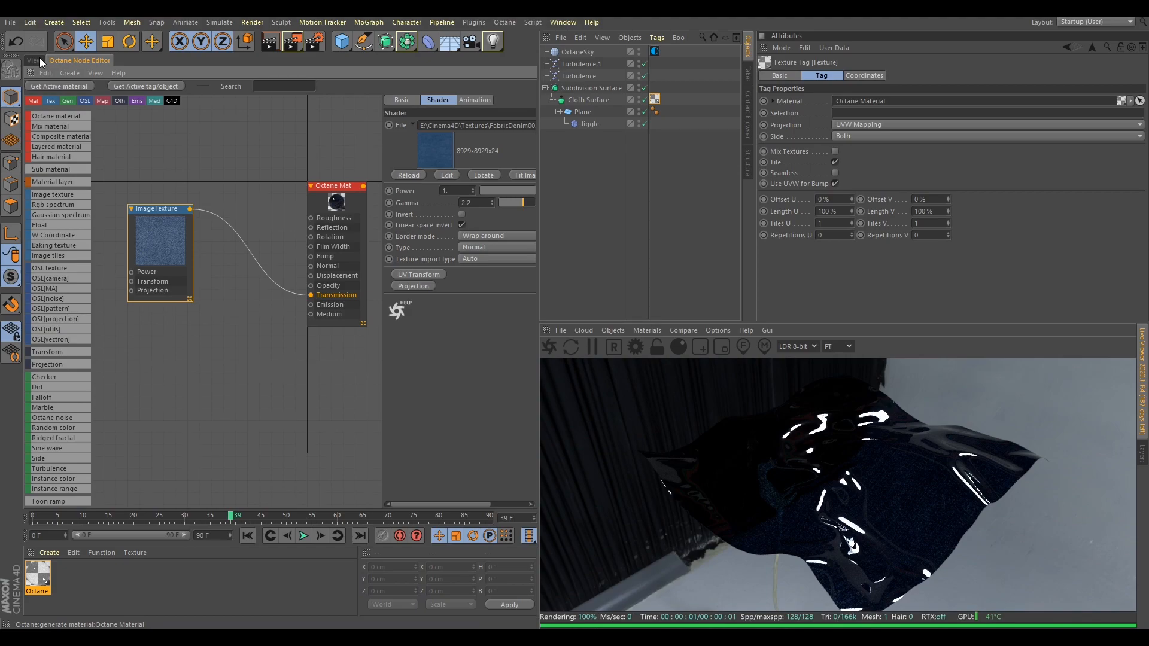
Step: Set the material's roughness float value to 0.5
click(336, 204)
click(453, 100)
click(444, 290)
text(5)
key(Return)
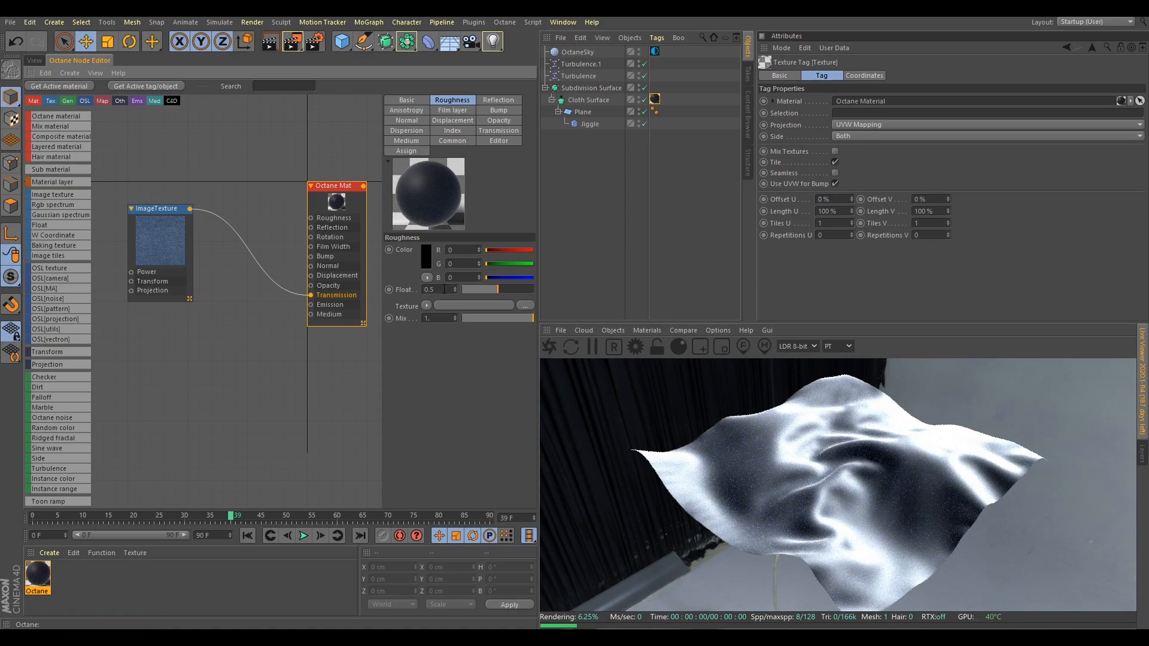
Step: Lower the material's reflection float value to 0.1
click(497, 99)
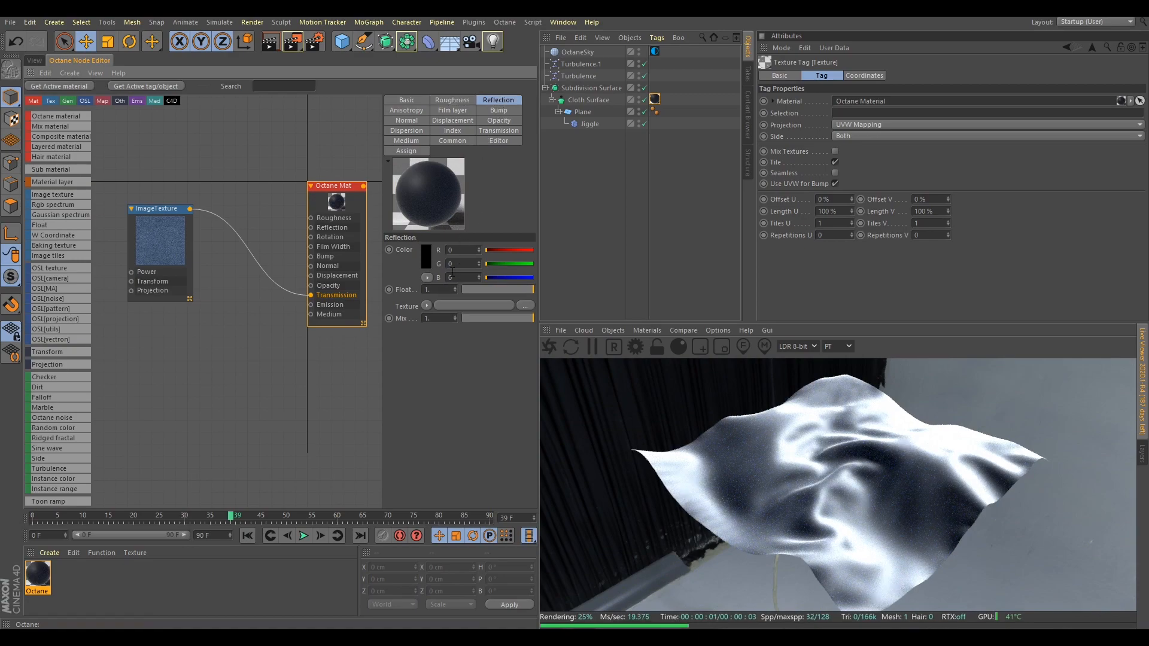
click(443, 288)
text(0.1)
key(Return)
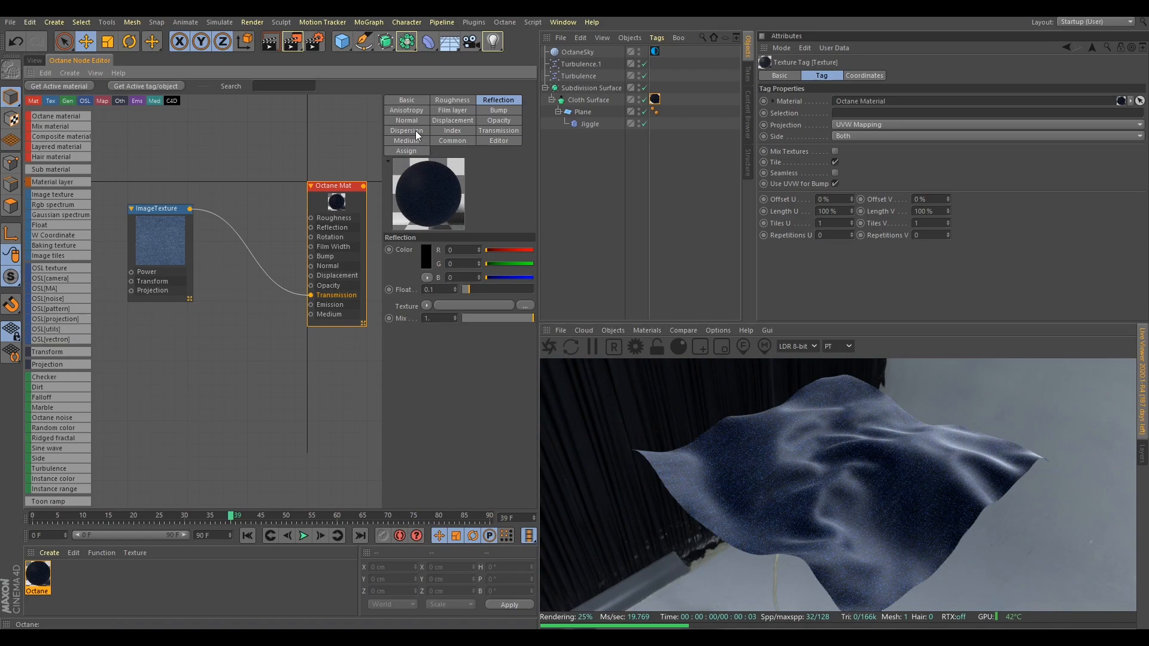
Step: Set the material's index of refraction to 1.1
click(452, 131)
double_click(432, 250)
text(1.1)
key(Return)
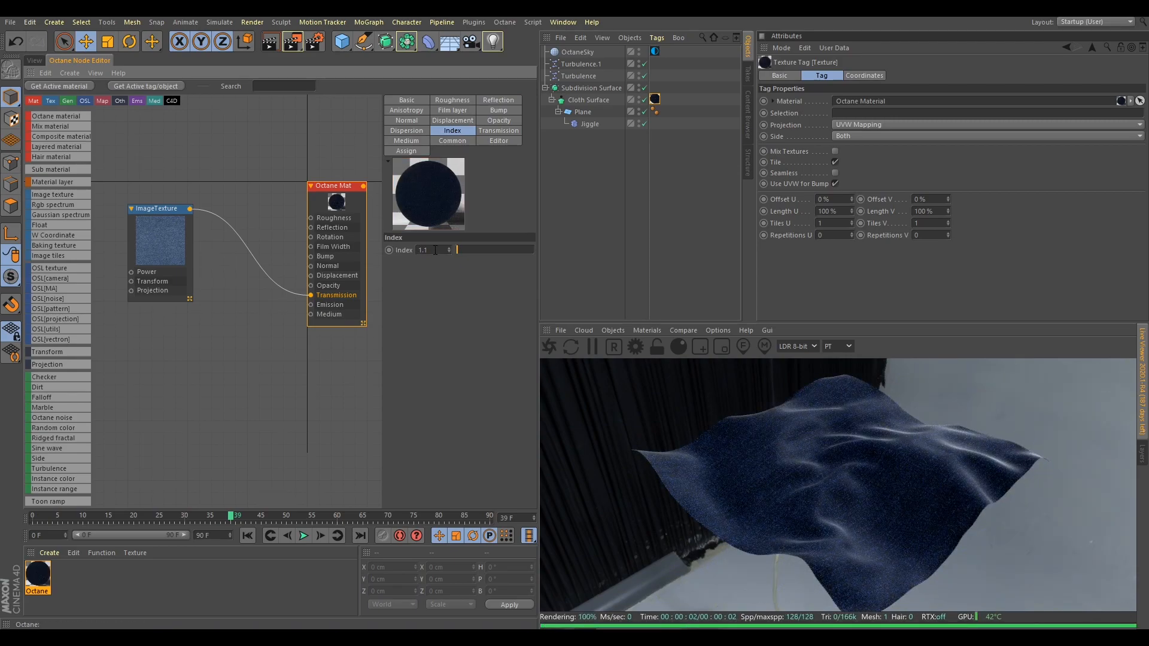
Step: Add a UV Transform node to the denim colour texture and place it beside the texture node
click(174, 235)
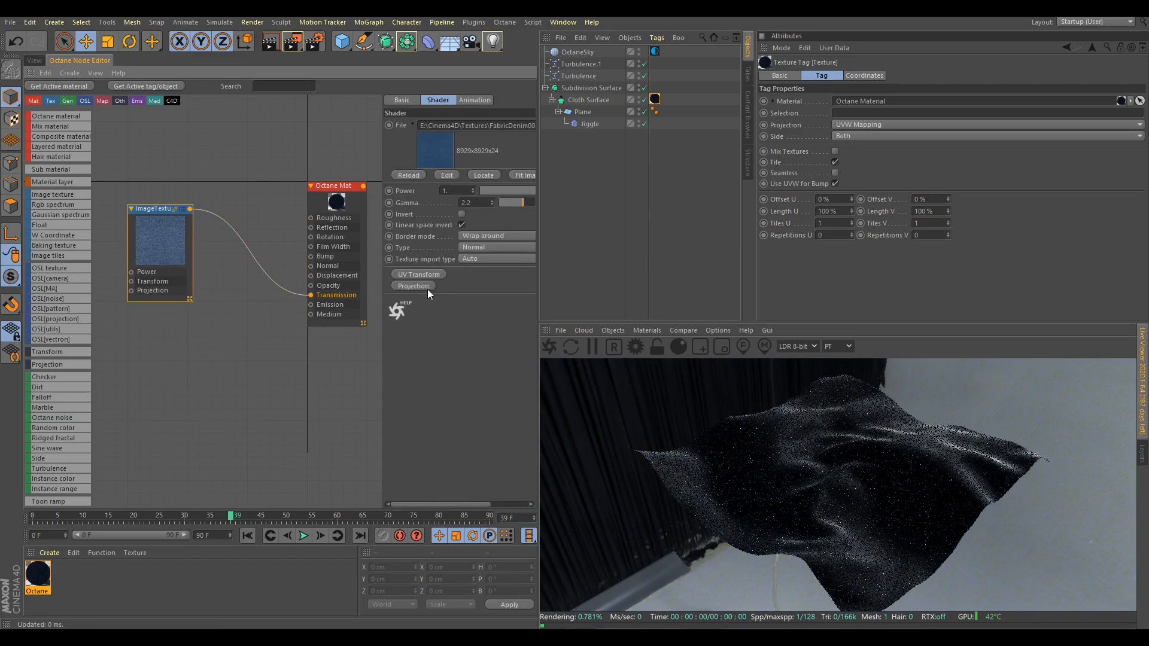
click(422, 274)
click(243, 192)
middle_drag(263, 149, 331, 146)
drag(317, 192, 151, 302)
Step: Scale the denim texture uniformly to about 0.29 in the Transform node and check the weave size on the cloth
click(34, 60)
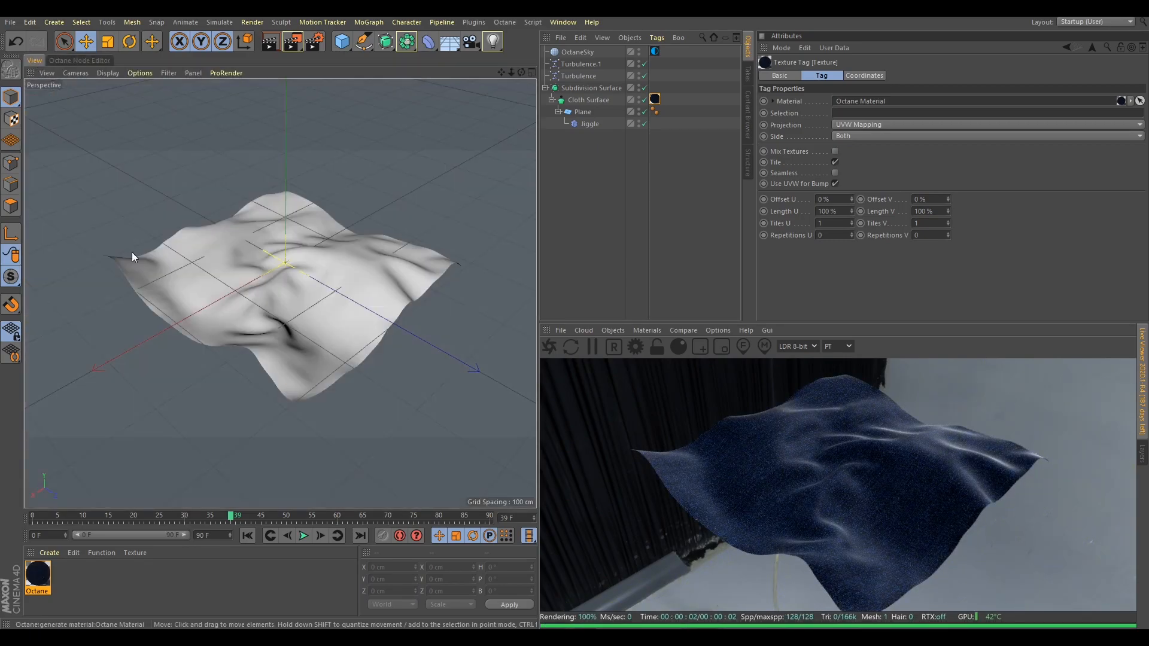
scroll(311, 269, up, 10)
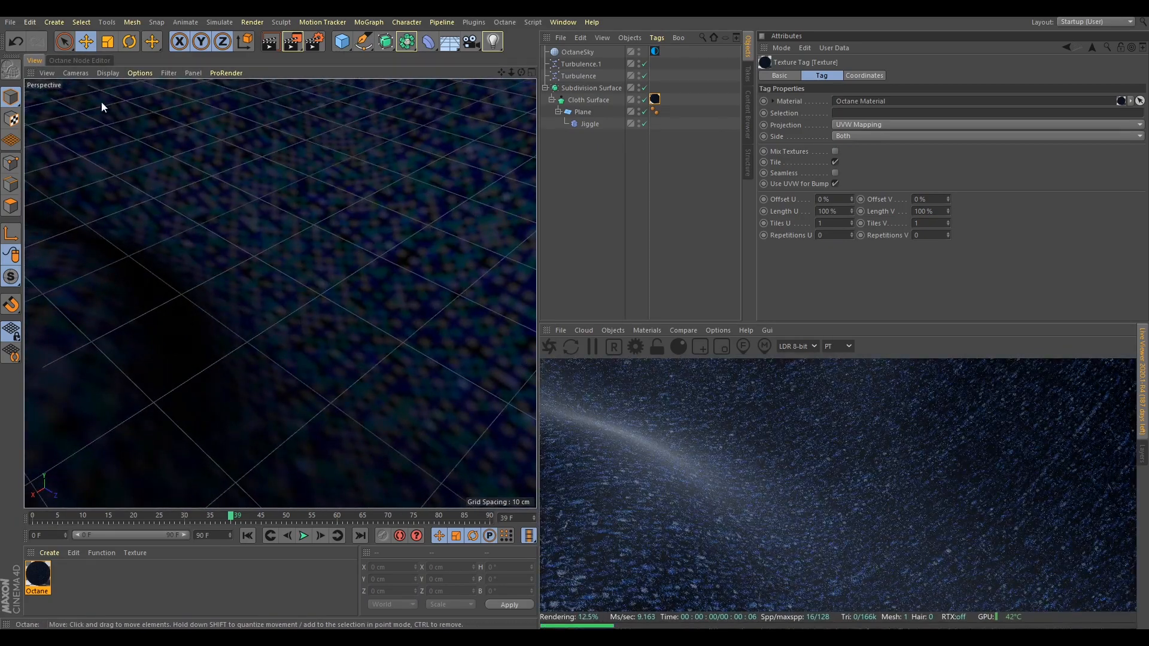
click(80, 60)
drag(512, 210, 500, 210)
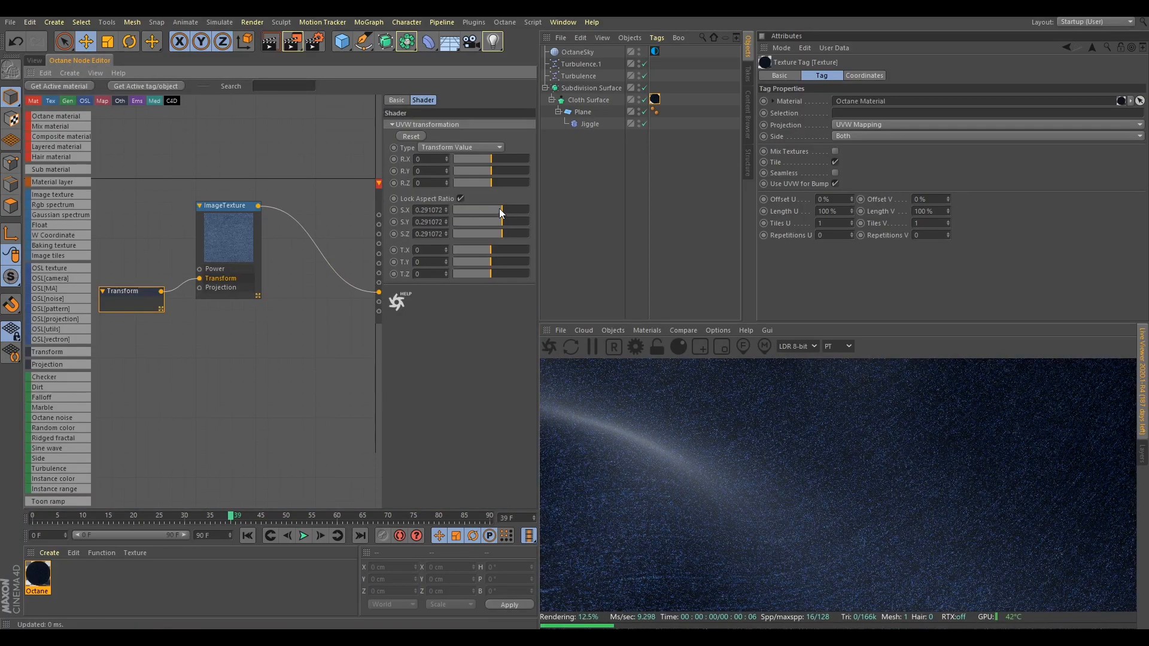
click(34, 61)
scroll(319, 218, down, 10)
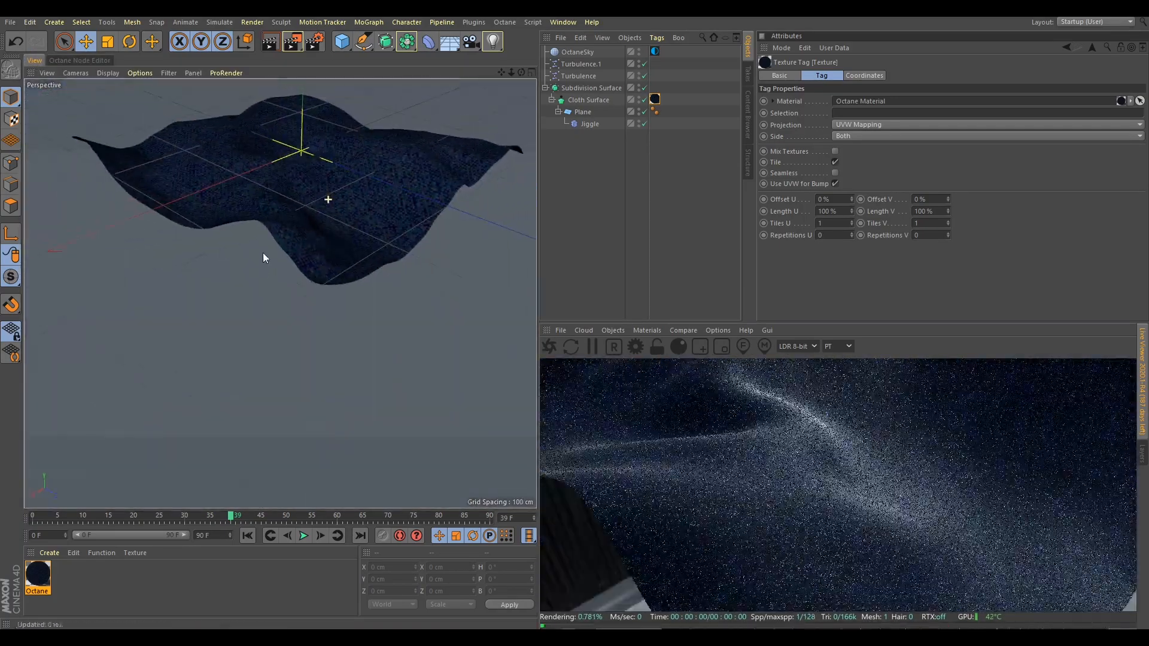
alt+middle_drag(261, 266, 290, 302)
scroll(311, 243, up, 2)
Step: Duplicate the denim image texture node twice and place the copies below the original
click(85, 59)
drag(226, 233, 220, 199)
ctrl+drag(225, 222, 239, 339)
ctrl+drag(235, 336, 245, 460)
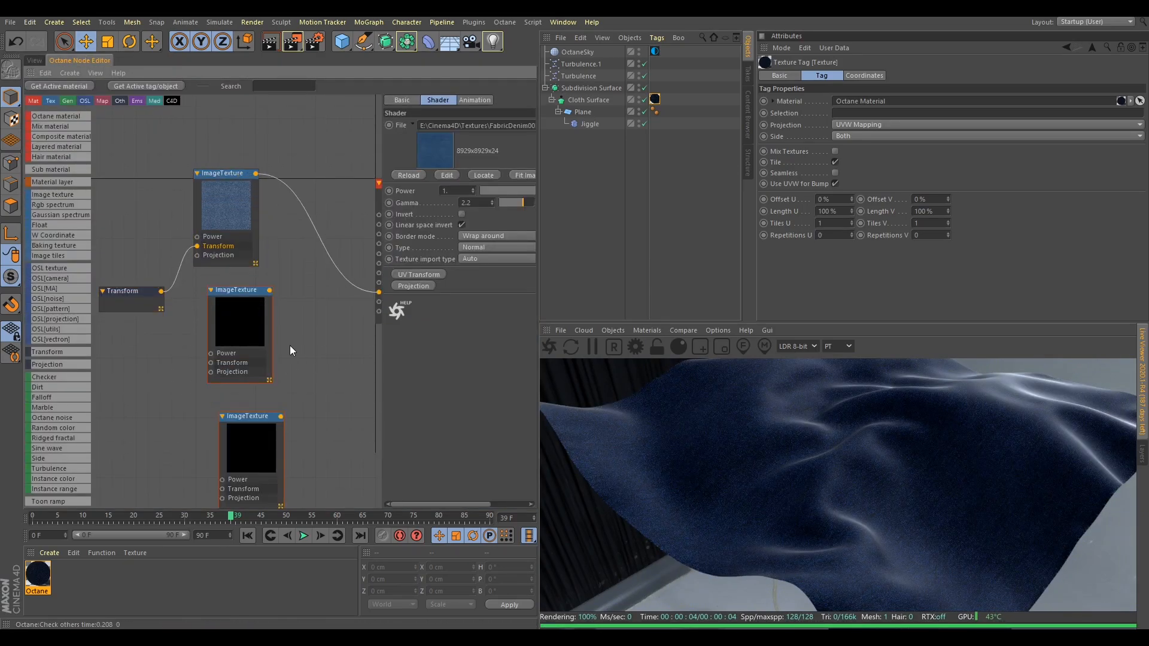
Step: Load FabricDenim003_NRM_HIRES.jpg into the upper image texture copy
drag(432, 505, 476, 504)
click(528, 128)
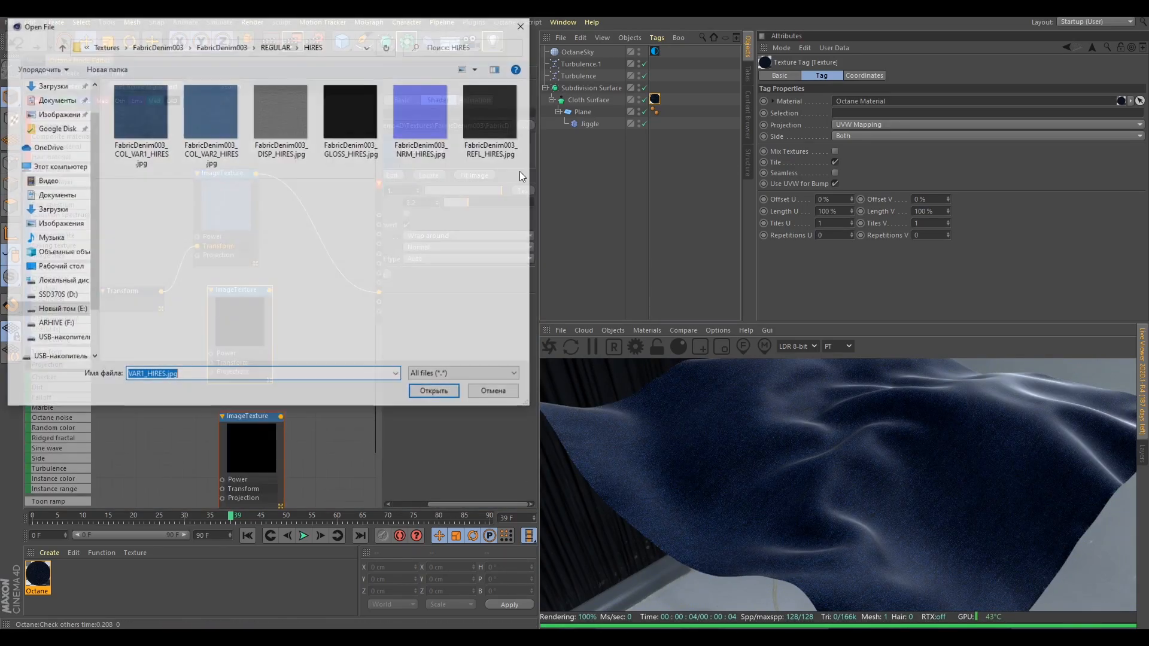
double_click(425, 136)
click(630, 365)
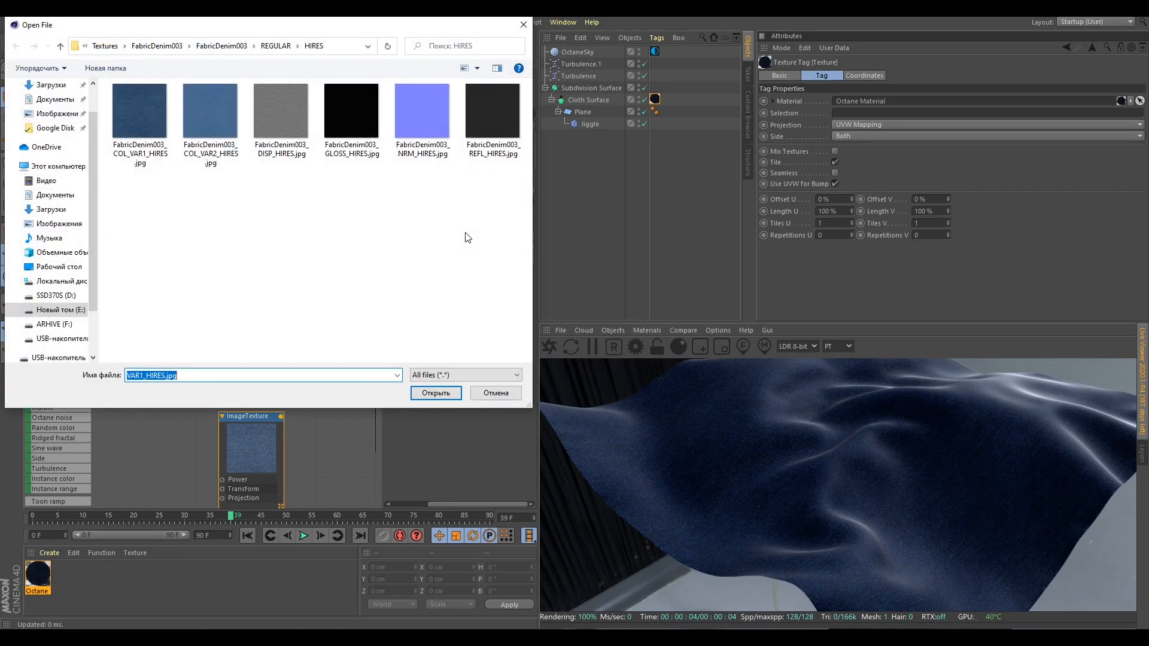
Step: Load FabricDenim003_DISP_HIRES.jpg into the lower copy, and connect it to Bump and the normal map to Normal
click(288, 108)
click(435, 393)
click(629, 366)
drag(240, 398, 340, 235)
scroll(300, 205, down, 2)
Step: Rearrange the nodes with the displacement texture above the normal map, the colour texture below, and the Transform beside them
click(248, 193)
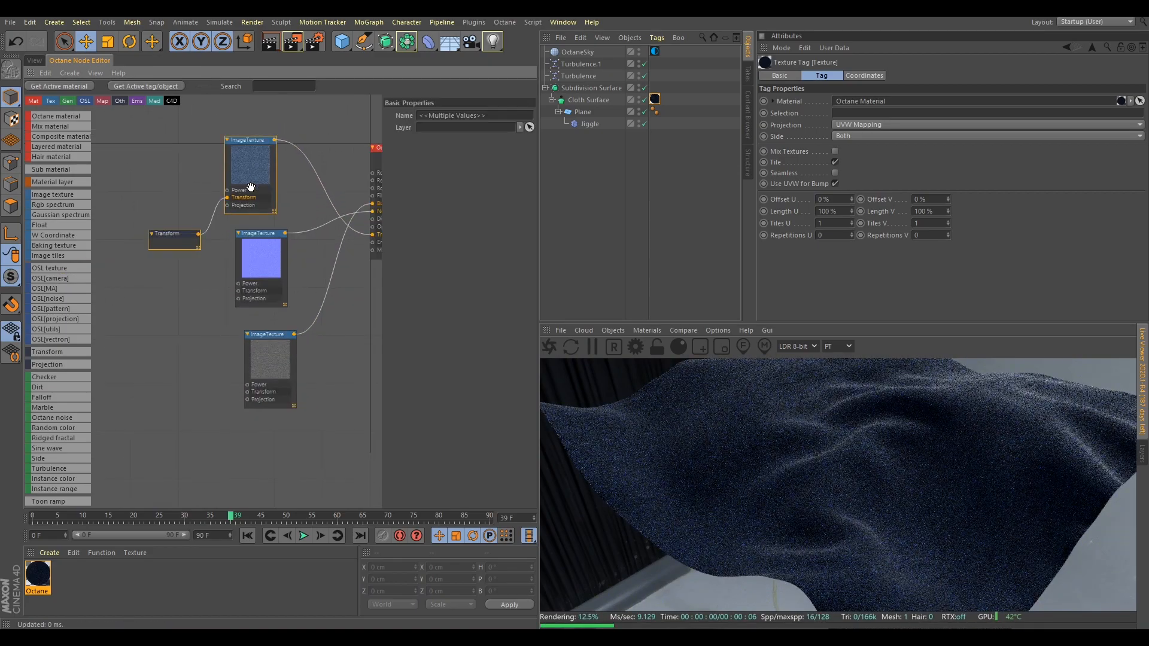
drag(248, 193, 242, 440)
drag(267, 264, 241, 182)
drag(278, 357, 250, 286)
drag(241, 210, 284, 357)
drag(249, 299, 246, 182)
drag(282, 311, 250, 263)
drag(299, 386, 168, 492)
drag(242, 419, 210, 366)
Step: Connect the shared Transform node to the normal map and displacement map textures
click(276, 401)
drag(156, 437, 222, 309)
drag(136, 307, 217, 205)
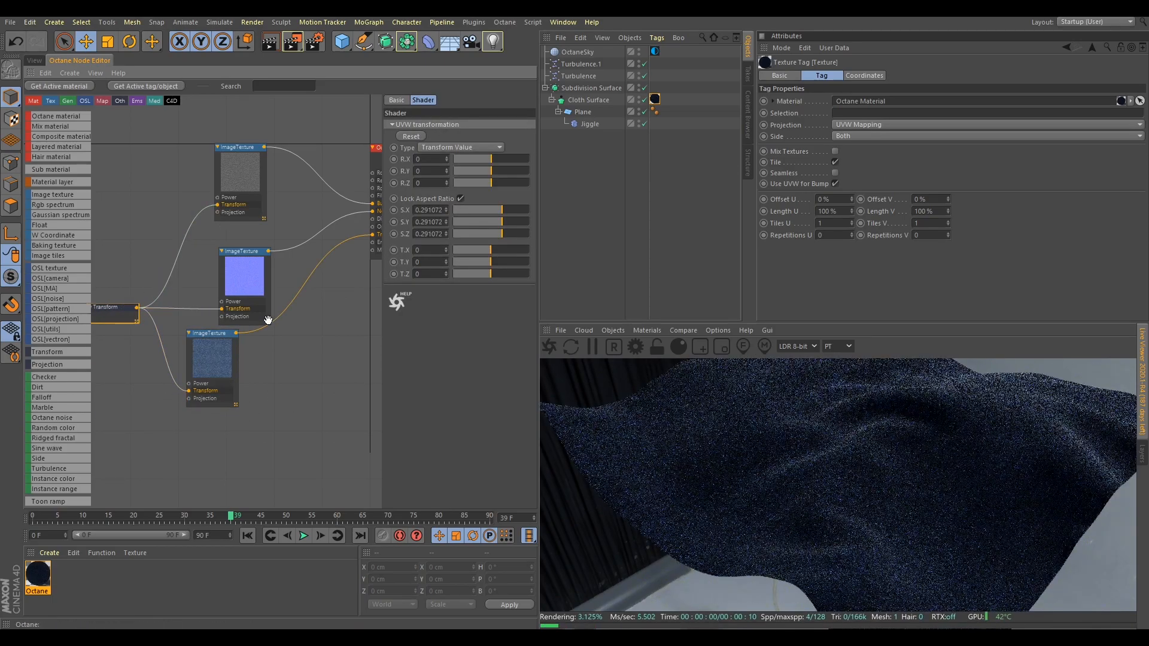
Step: Add a Scattering Medium to the Octane material and position its node below the material node
middle_drag(358, 173, 319, 175)
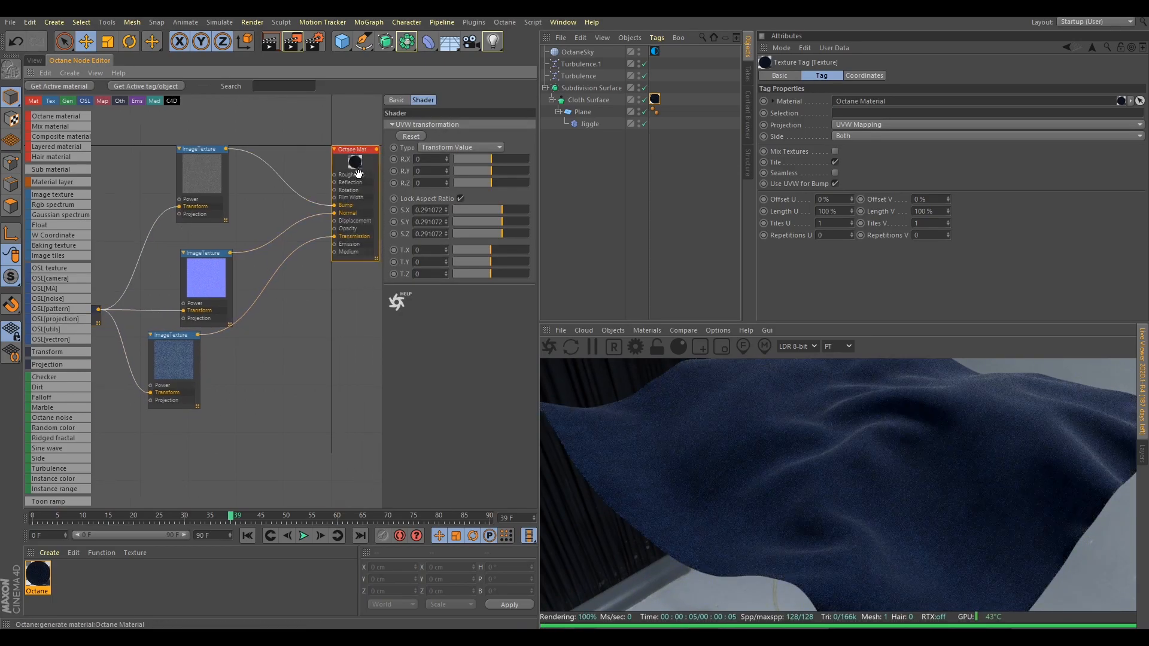
click(358, 173)
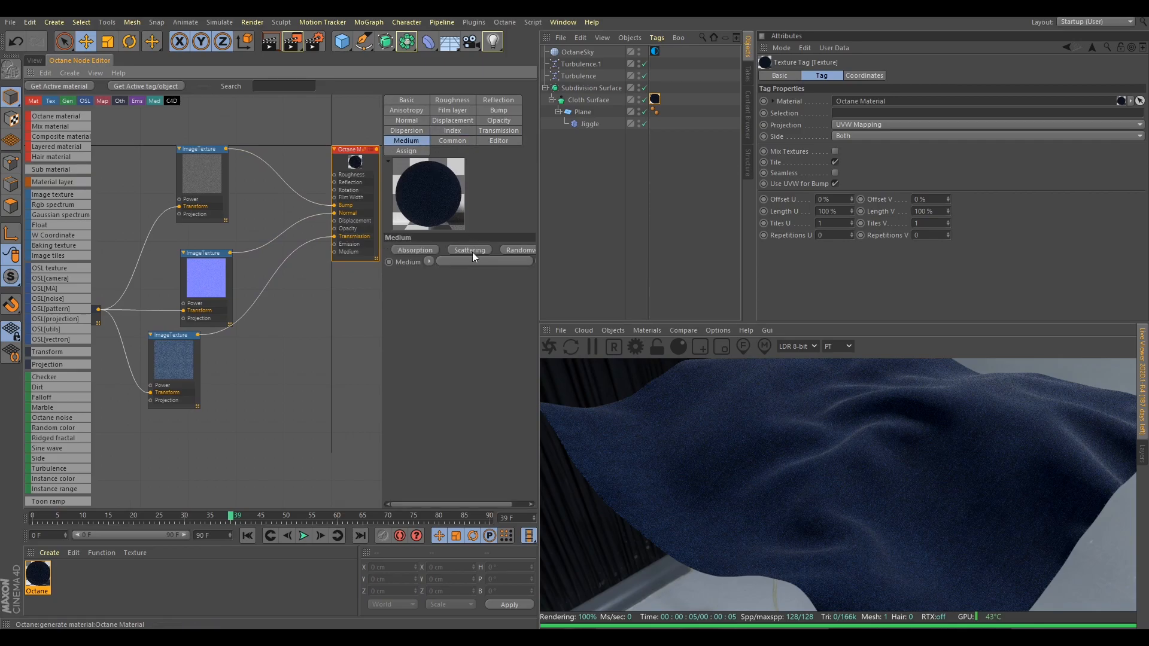
click(473, 250)
drag(336, 354, 232, 400)
click(322, 310)
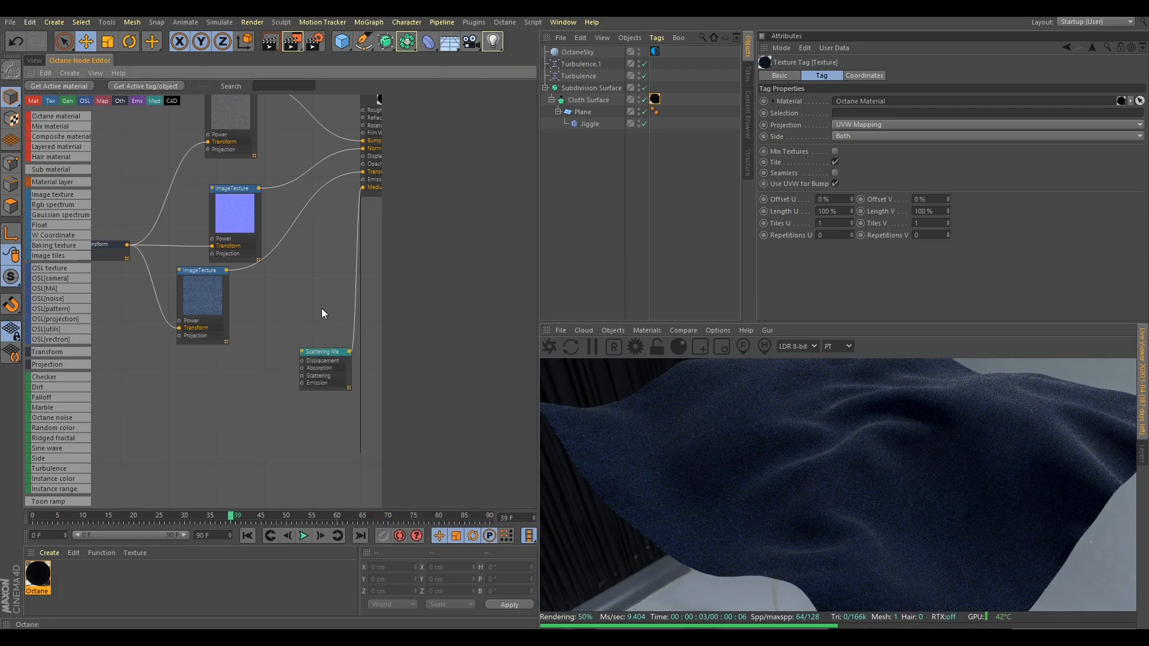
Step: Connect the denim colour texture to the Scattering Medium's Absorption input
click(318, 383)
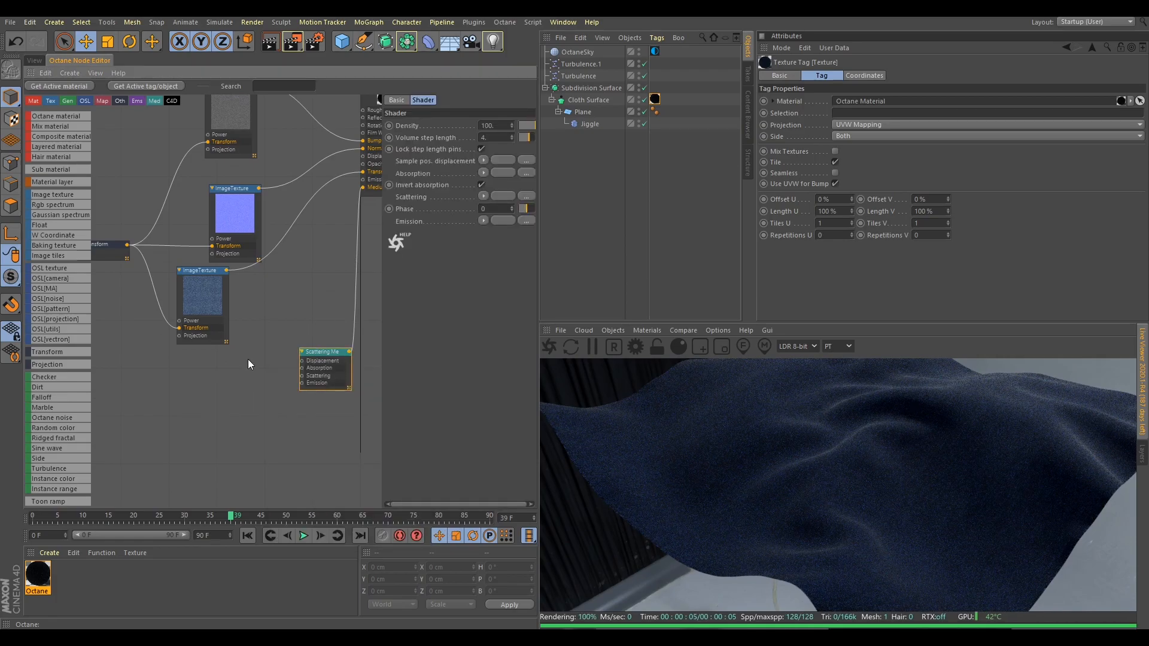
middle_drag(248, 245, 244, 272)
drag(223, 297, 299, 395)
middle_drag(247, 458, 262, 393)
scroll(311, 372, up, 2)
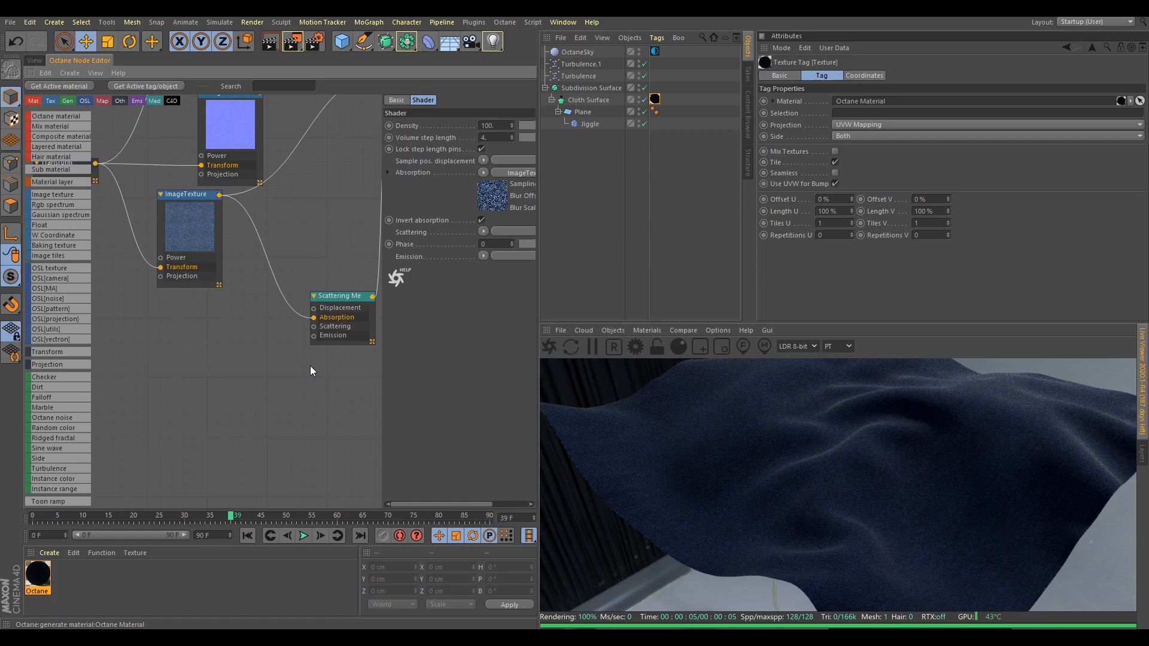
Step: Connect the grey displacement map texture to the Scattering Medium's Scattering input
scroll(310, 365, down, 2)
middle_drag(287, 271, 274, 322)
drag(256, 136, 297, 391)
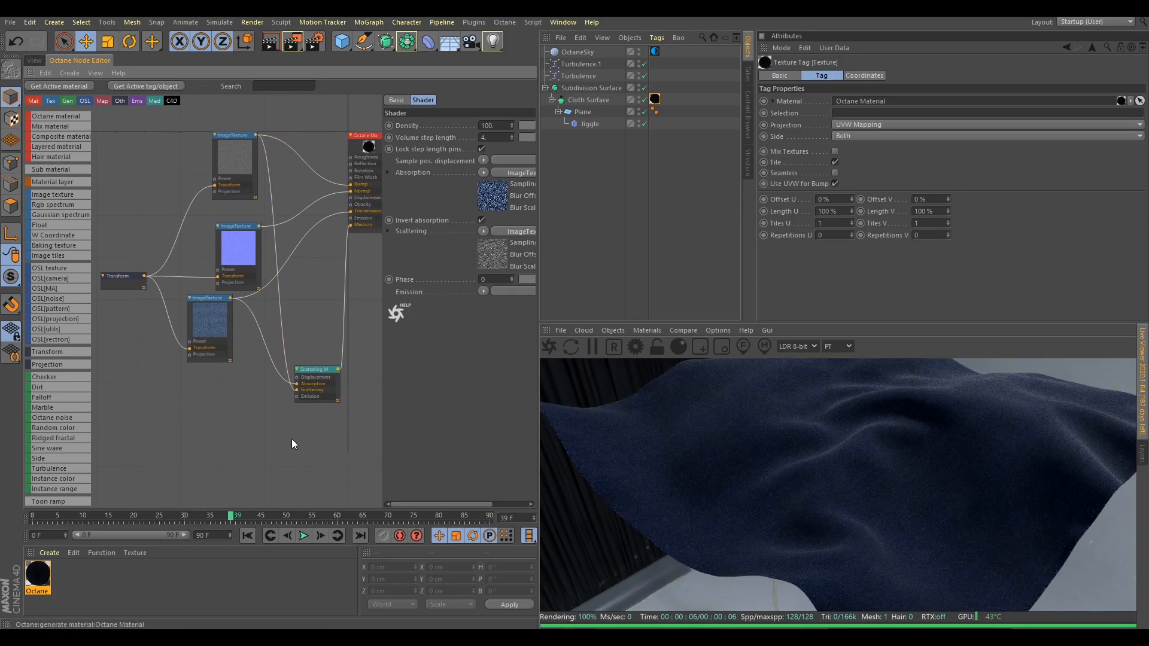
click(35, 60)
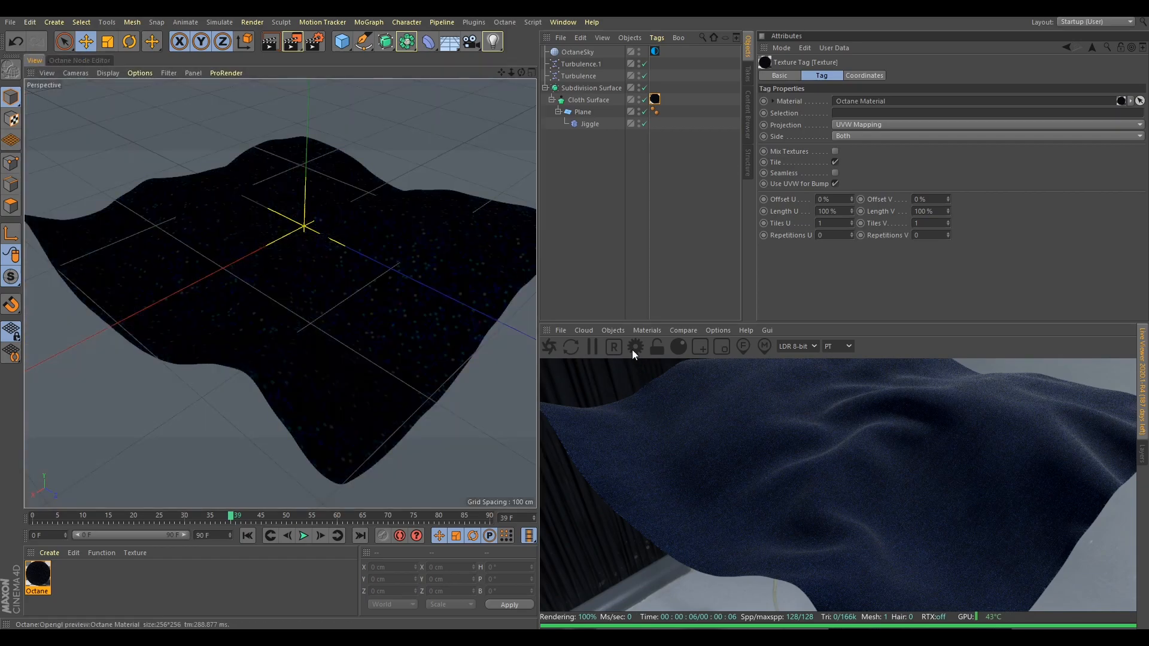
click(613, 330)
mouse_move(631, 379)
click(731, 414)
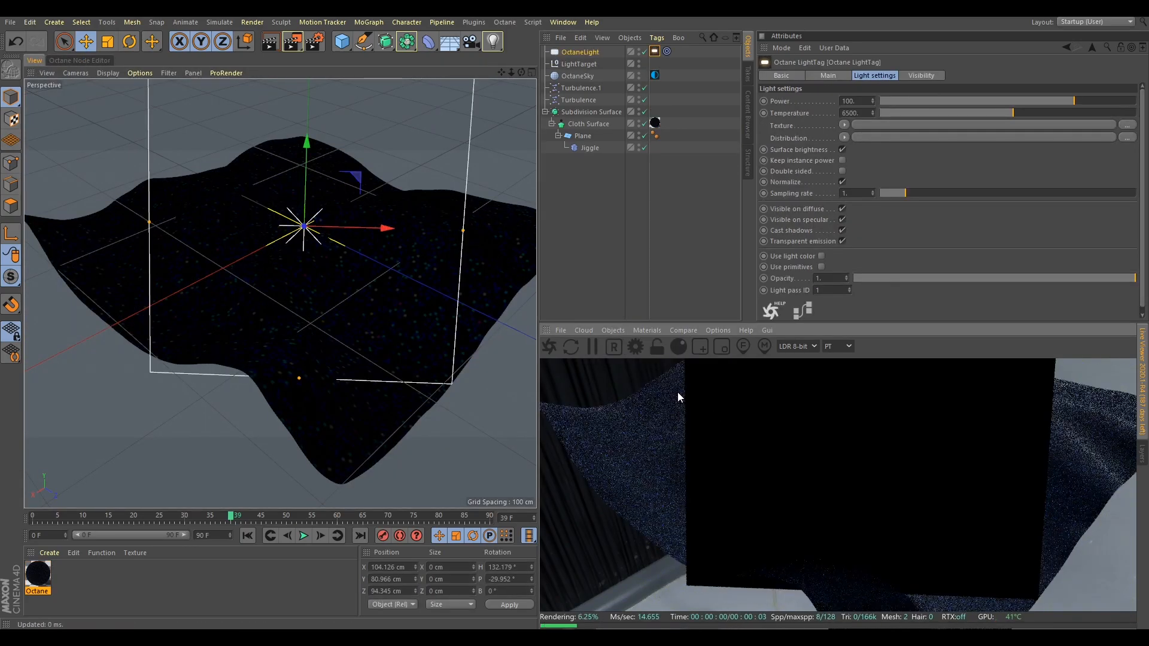
key(ctrl+z)
Step: Add an Octane area light and rotate its pitch to 90°
click(613, 330)
click(727, 403)
key(r)
shift+drag(320, 190, 342, 329)
Step: Resize the area light and move it beneath the cloth to about X 68 cm, Y -95 cm
key(e)
scroll(342, 329, down, 5)
key(t)
drag(426, 291, 383, 298)
key(e)
alt+middle_drag(391, 224, 364, 272)
drag(242, 361, 208, 372)
Step: Try lowering the Scattering Medium's density to about 0.01, and restore it to 100
scroll(56, 452, down, 5)
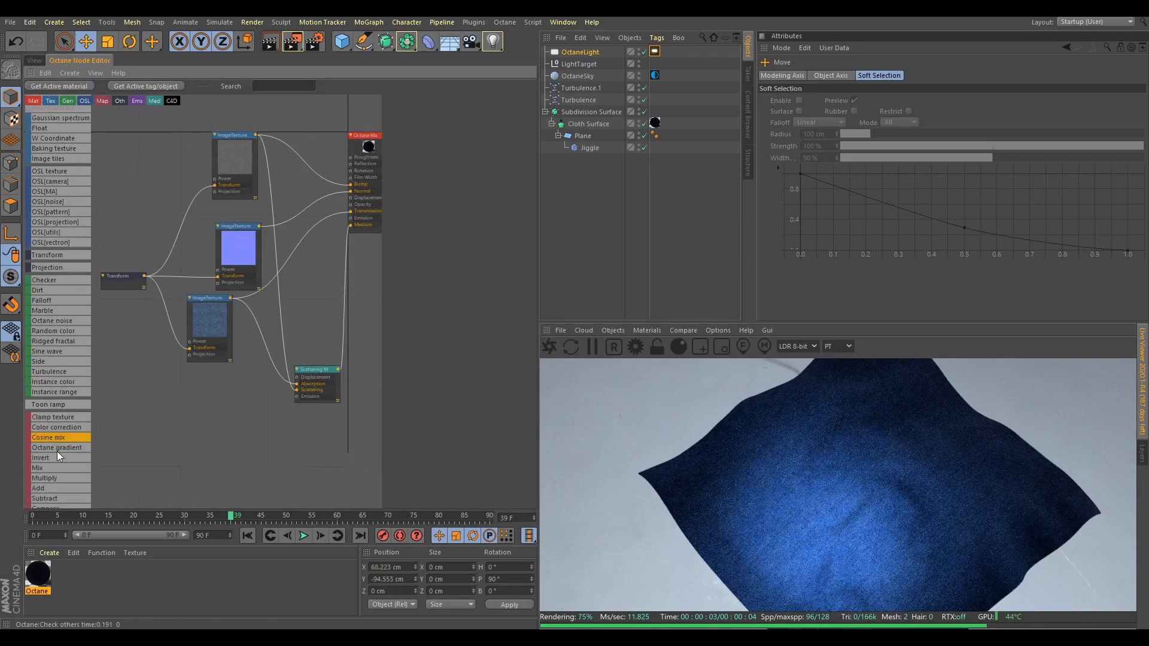
click(314, 368)
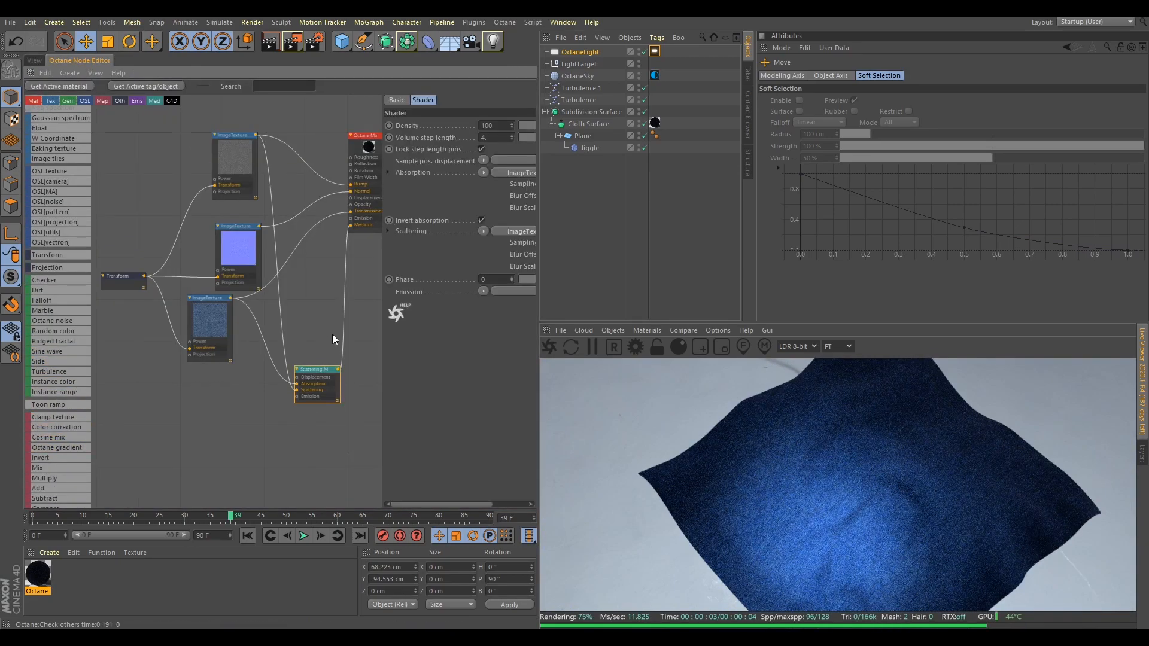
middle_drag(330, 339, 263, 315)
drag(472, 504, 545, 497)
click(486, 124)
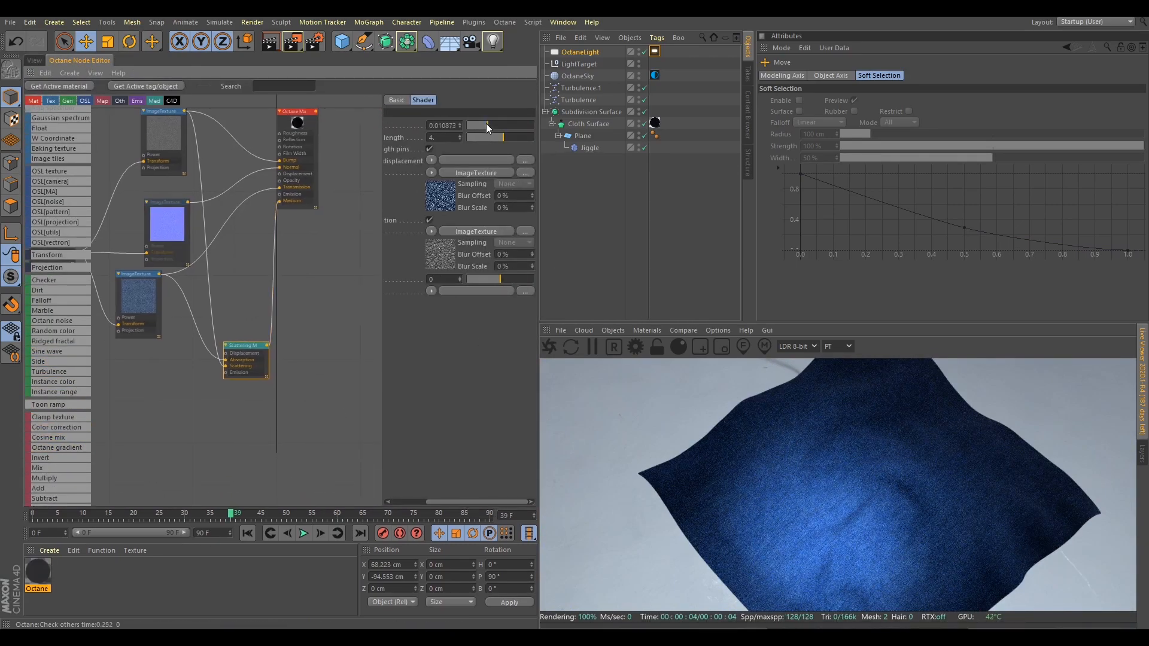
click(449, 125)
text(100)
key(Return)
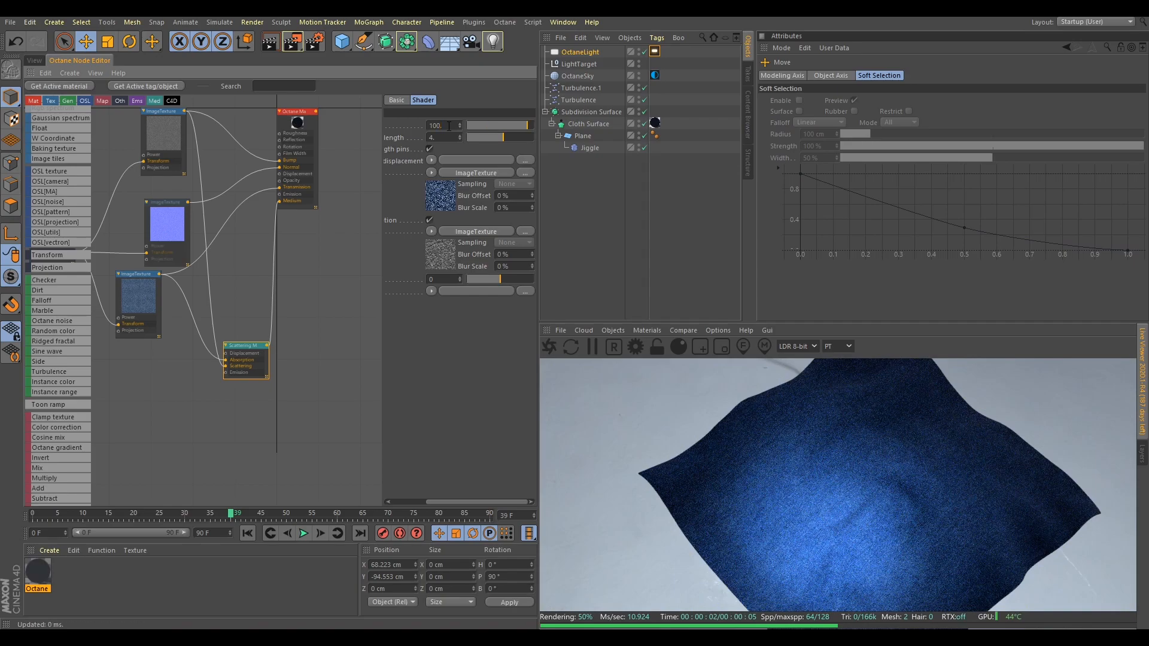
Step: Insert a Color correction node between the denim colour texture and the material's Transmission
click(263, 246)
scroll(227, 237, up, 3)
middle_drag(225, 237, 272, 308)
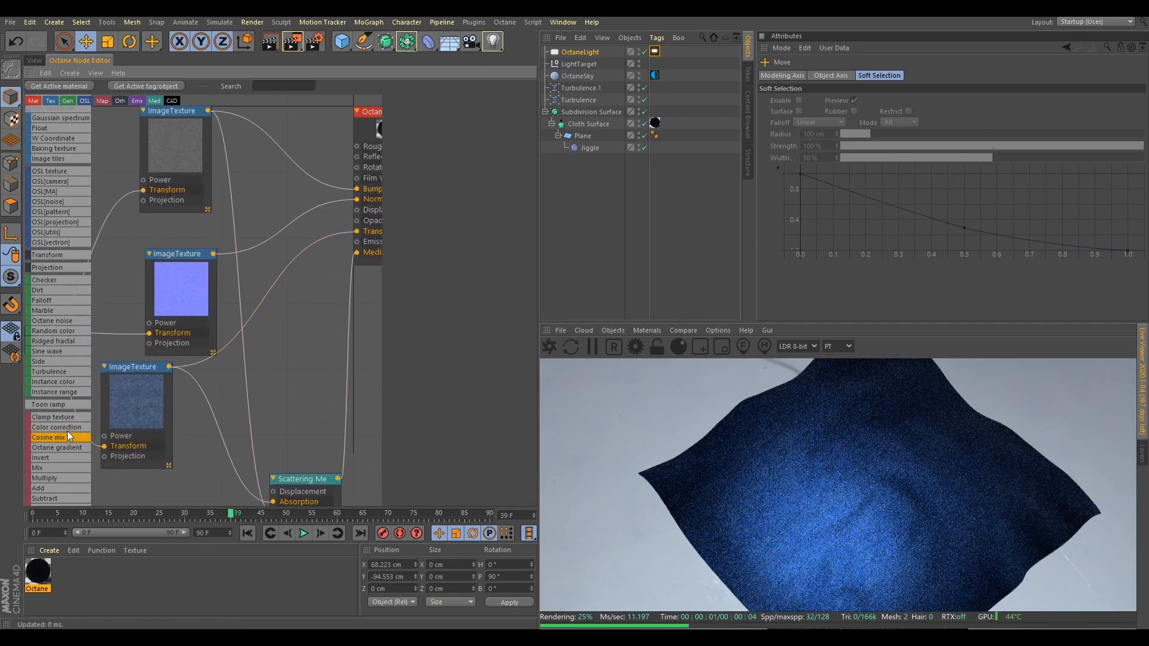
drag(270, 291, 269, 292)
click(267, 302)
Step: Adjust the Color correction node's gamma to about 2.47
drag(506, 219, 495, 219)
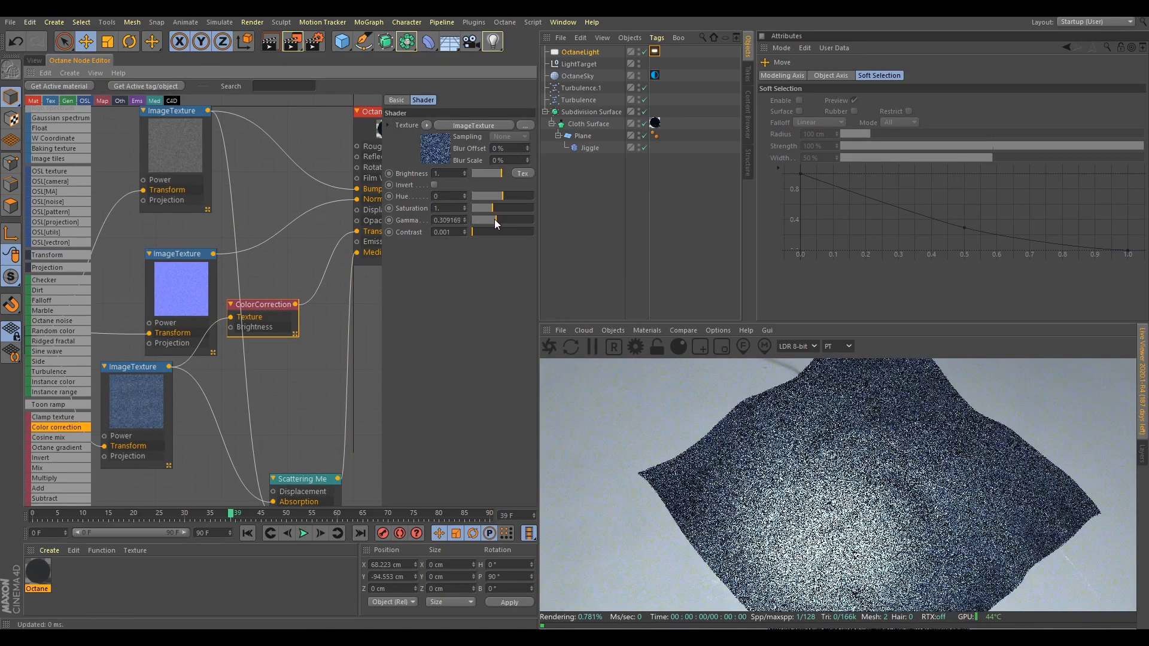
click(440, 220)
text(1)
key(Return)
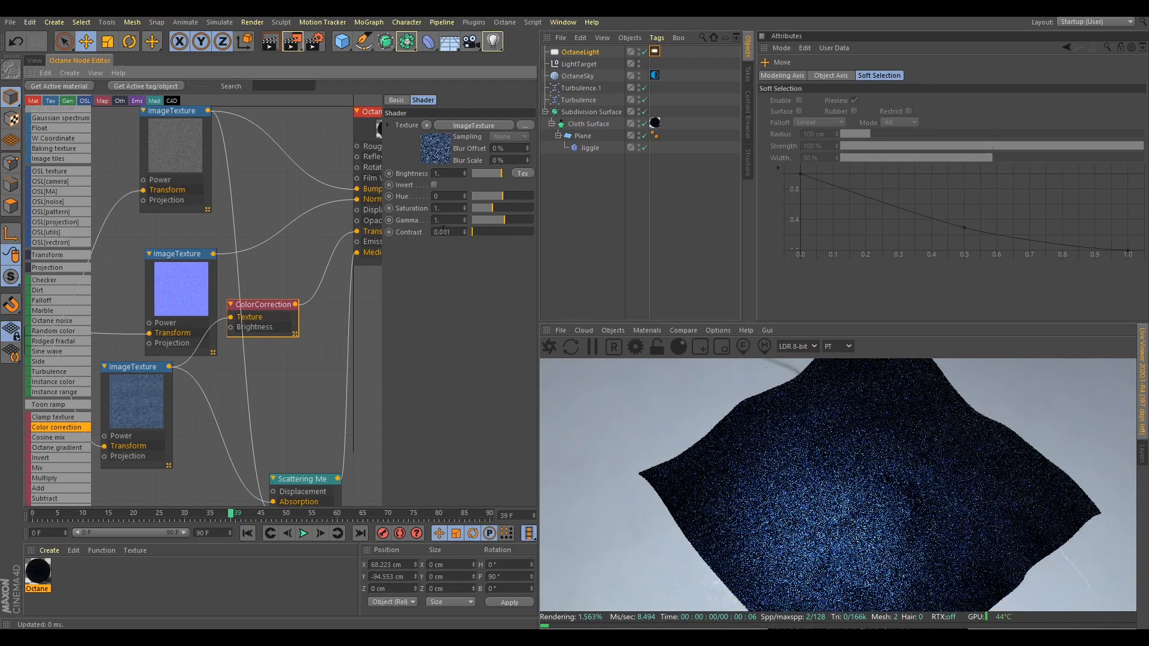
drag(505, 219, 509, 220)
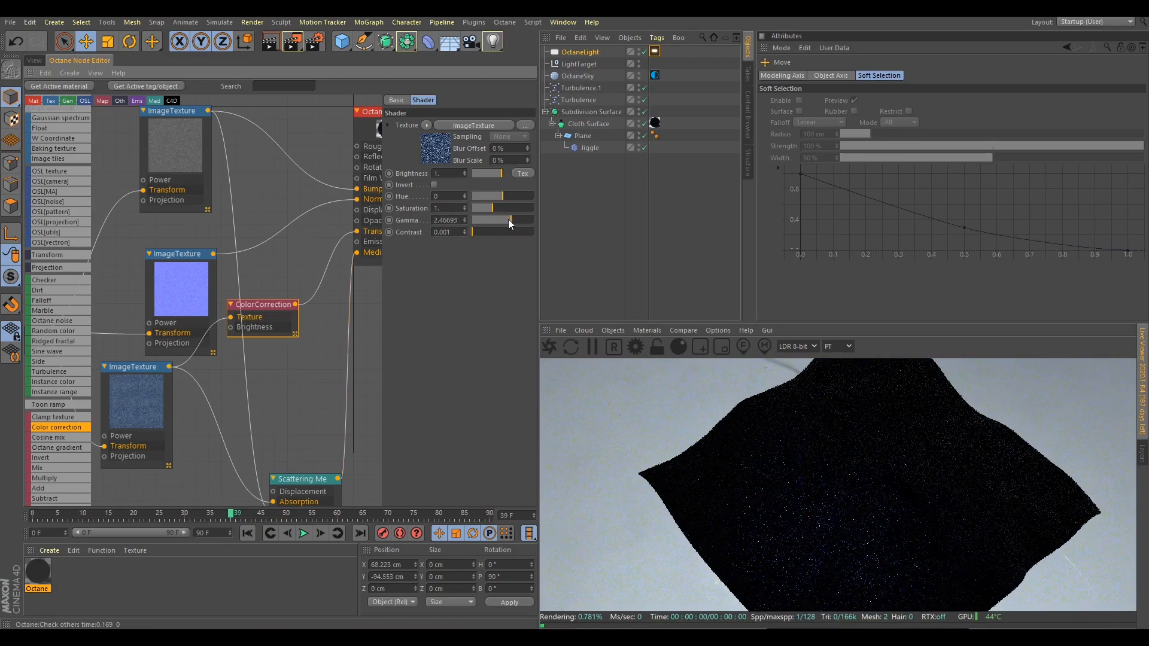
Step: Set the Scattering Medium's density to 1000
click(302, 479)
double_click(504, 125)
text(1000.)
key(Return)
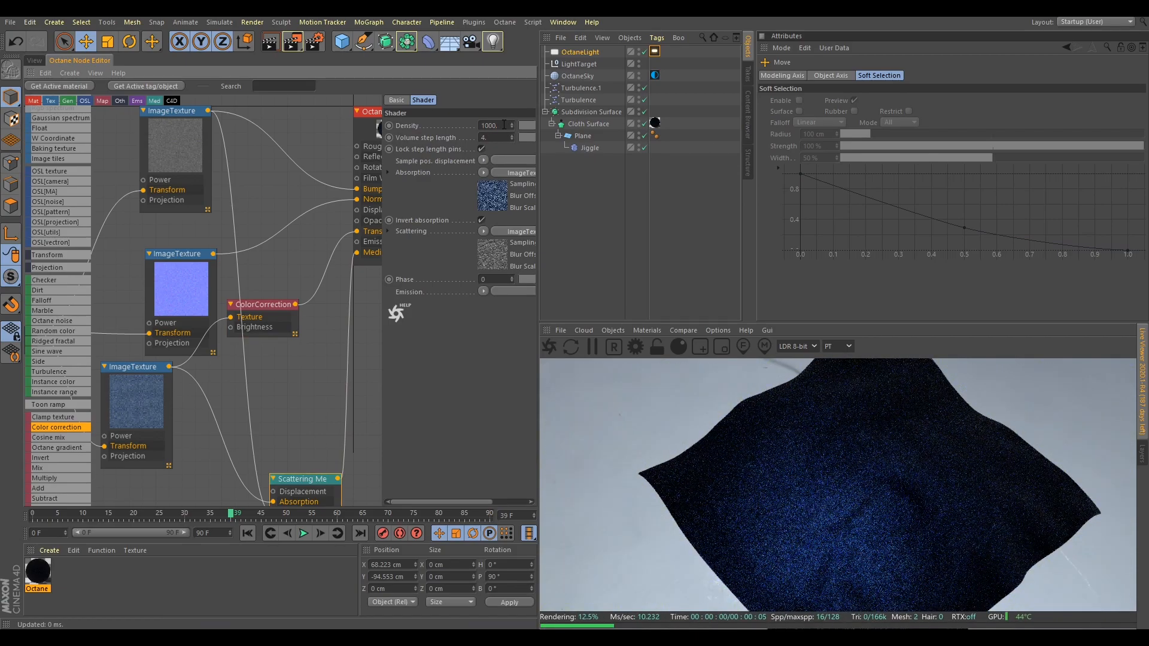
Step: Set the Scattering Medium's density to 100
double_click(504, 125)
text(100)
key(Return)
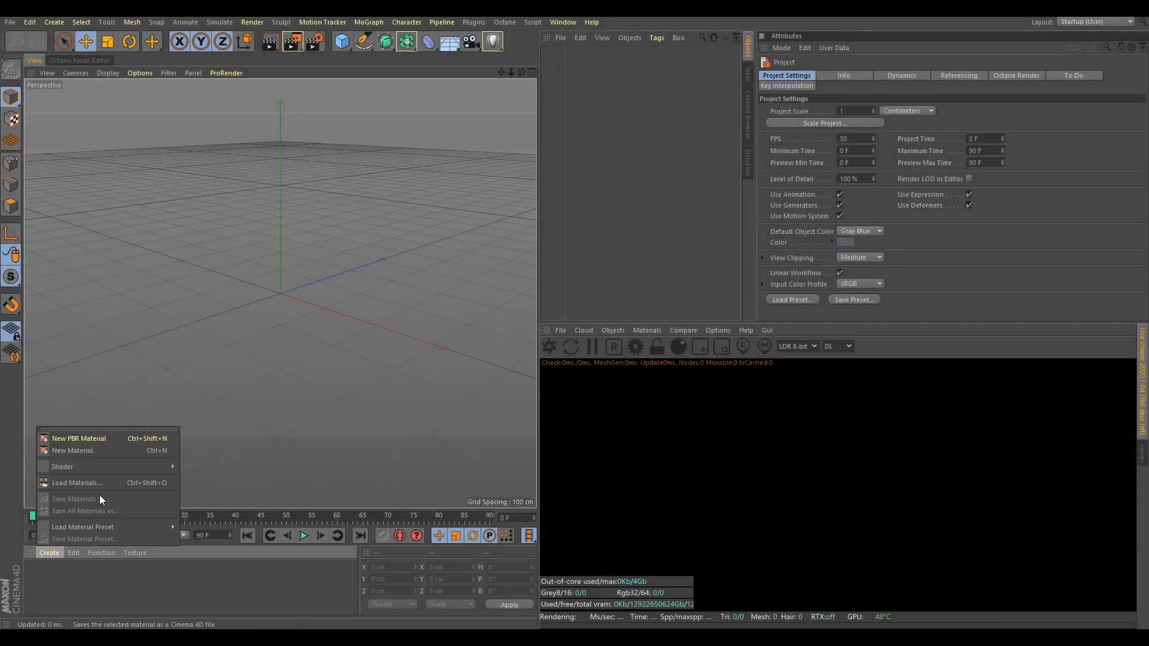
Step: Create an Octane material in the empty scene and set its material type to Universal
click(276, 456)
drag(326, 212, 334, 362)
click(471, 263)
click(467, 337)
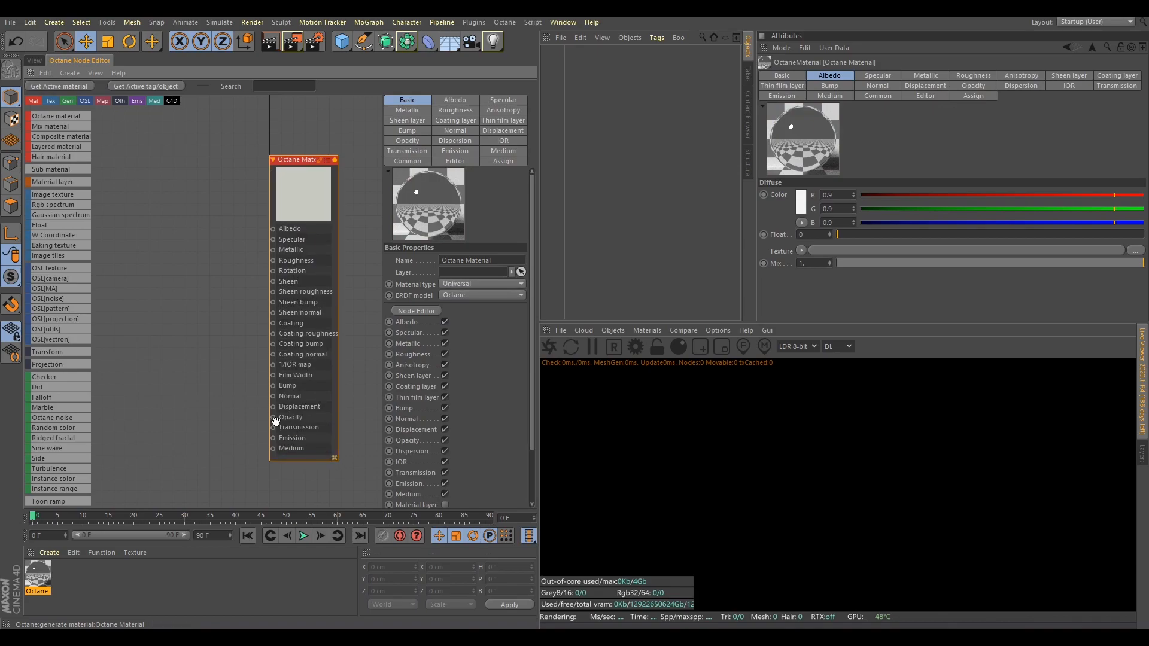
scroll(306, 338, up, 5)
middle_drag(185, 195, 185, 444)
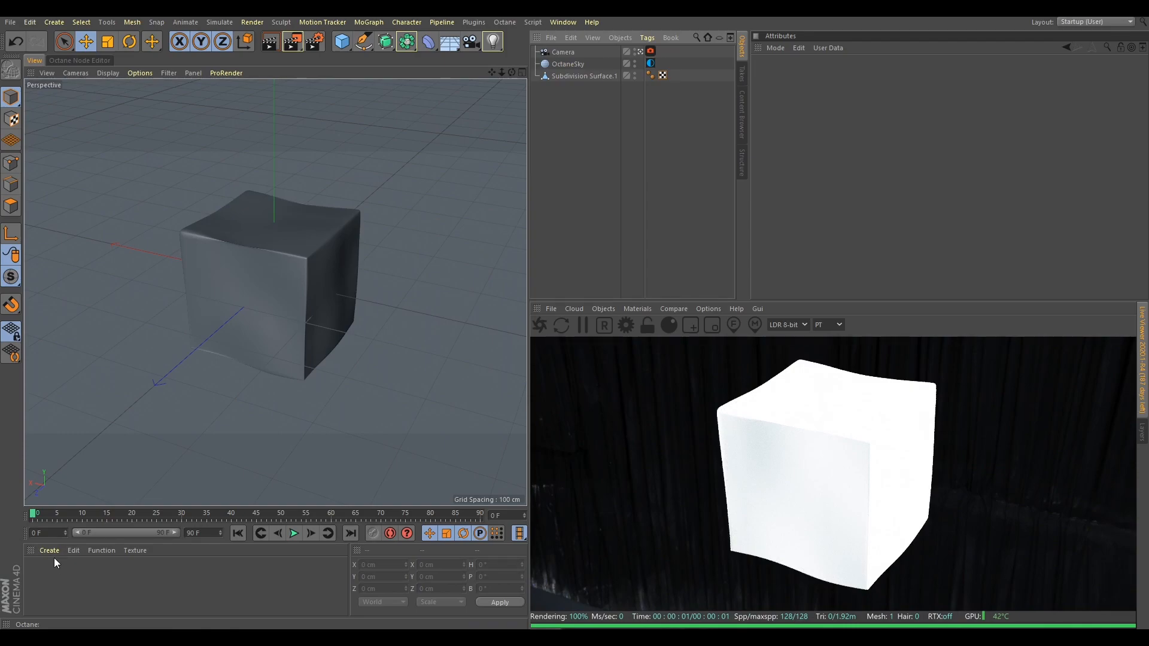
Step: Create an Octane material, assign it to the wavy cube, and open it for node editing
click(51, 551)
mouse_move(126, 465)
mouse_move(257, 445)
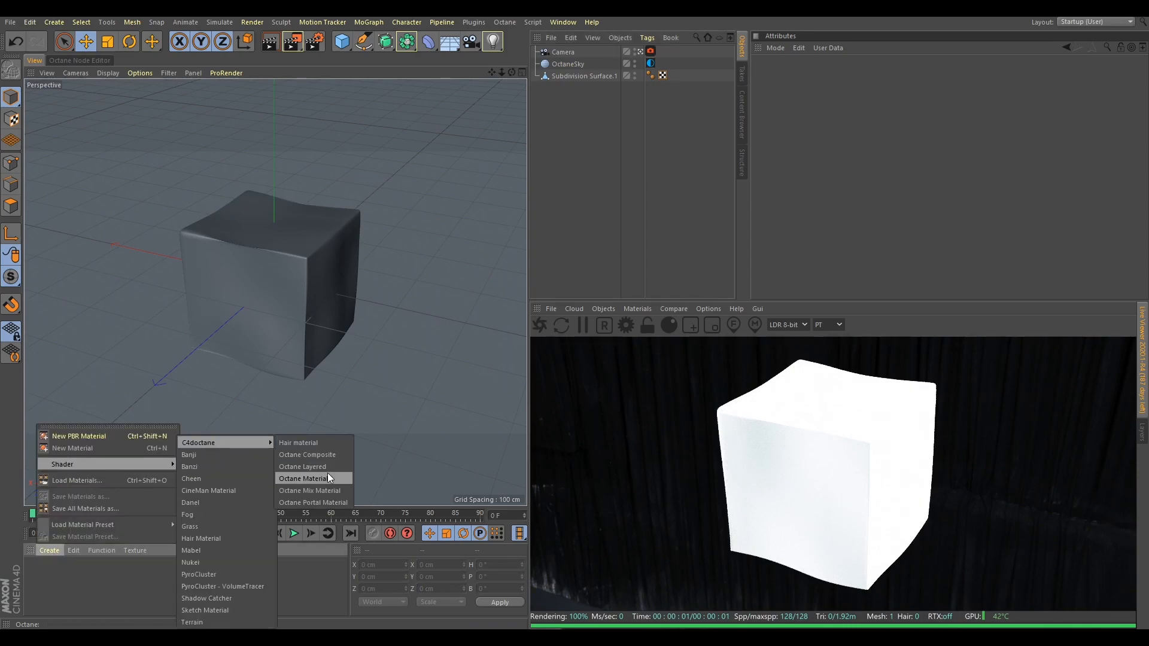
click(328, 472)
drag(48, 573, 297, 284)
click(90, 61)
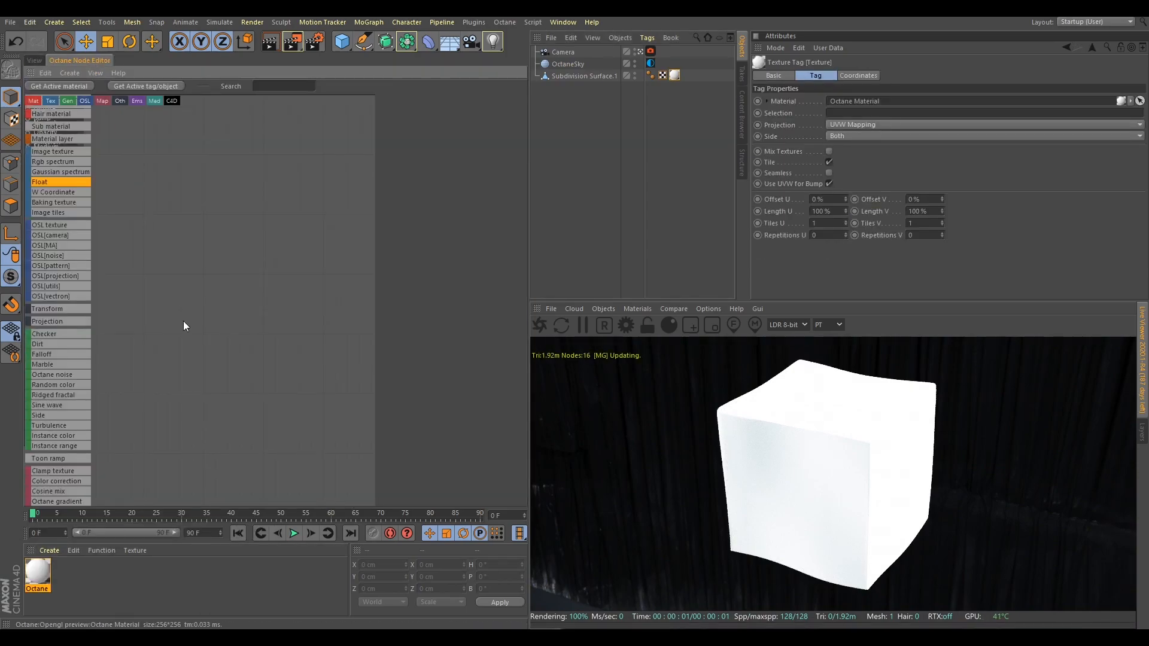
click(281, 240)
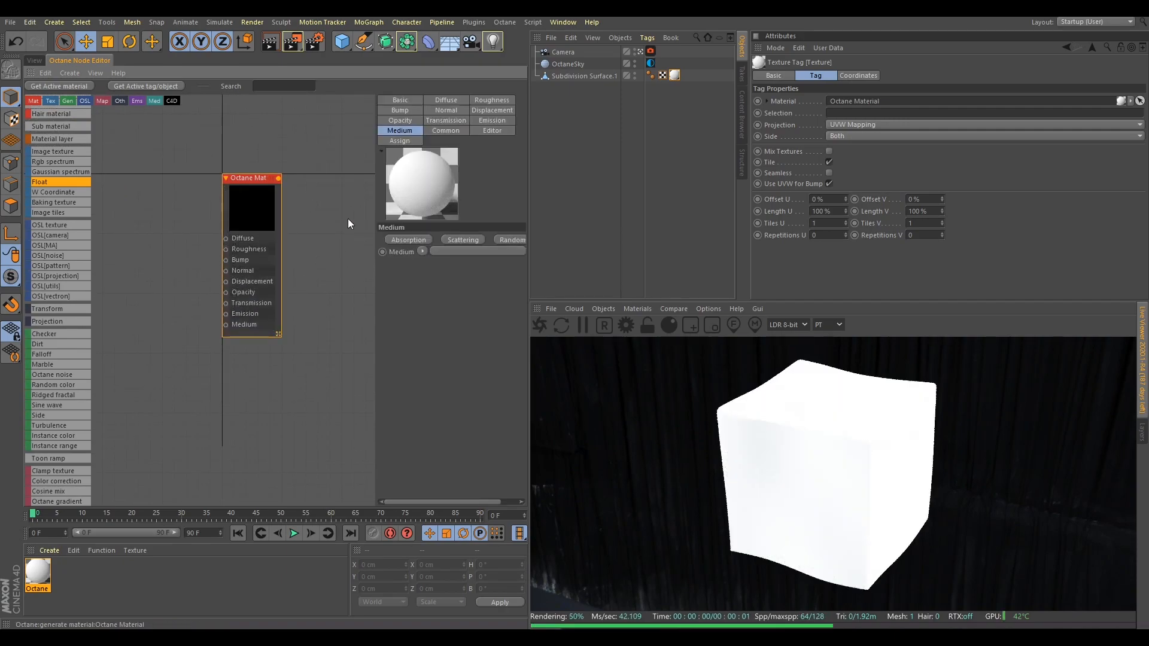
Step: Set the cube material's type to Specular
click(400, 101)
click(458, 263)
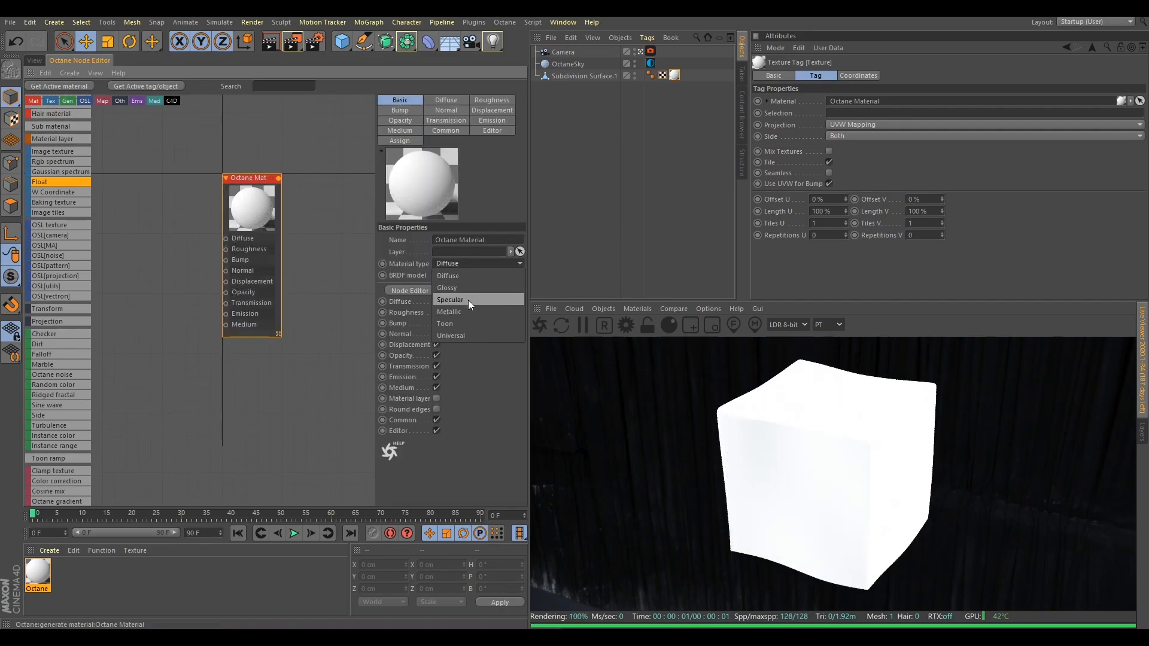
click(468, 300)
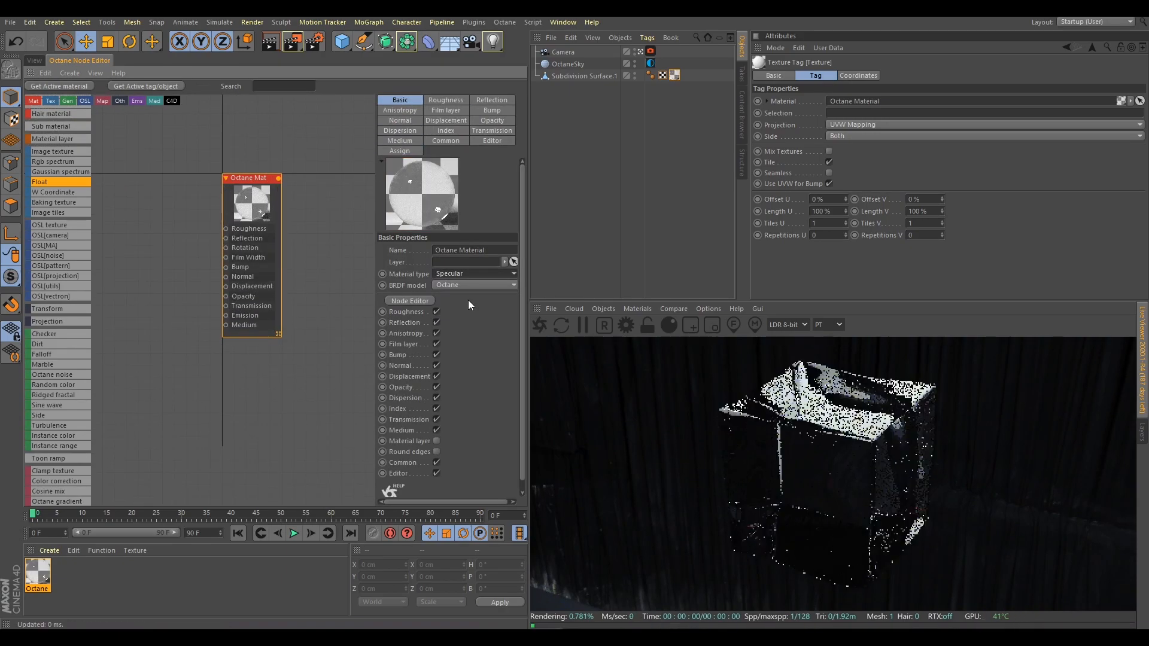
Step: Set the cube material's roughness float to 0.2 and its reflection float to 0.4
click(443, 100)
key(Return)
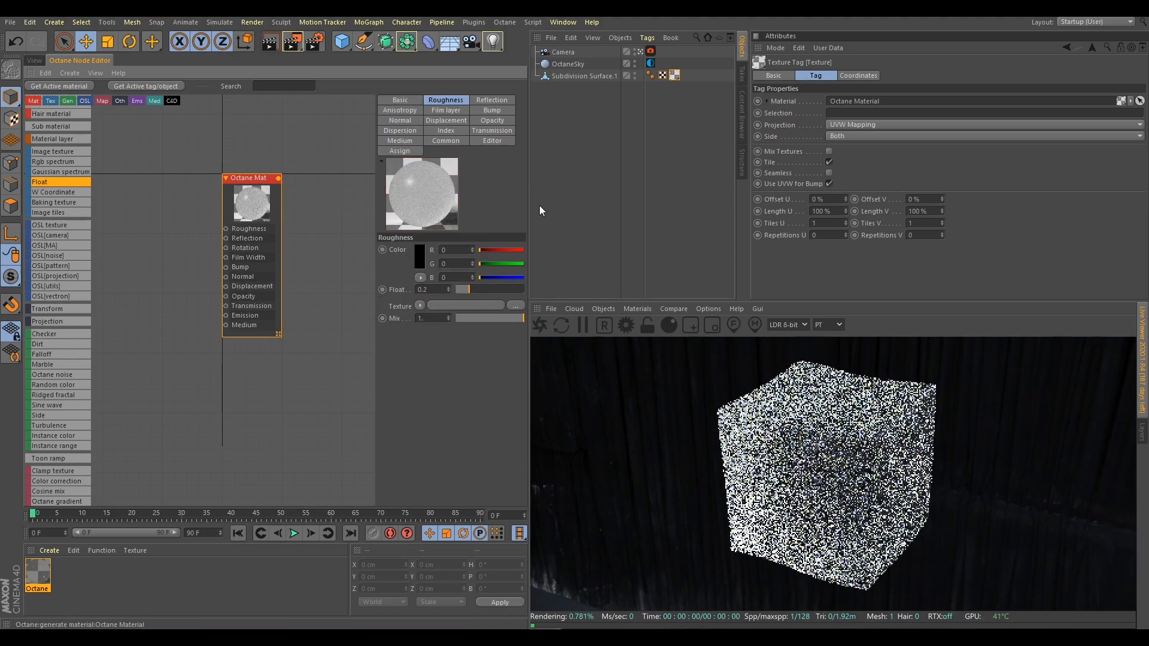
click(499, 99)
click(442, 290)
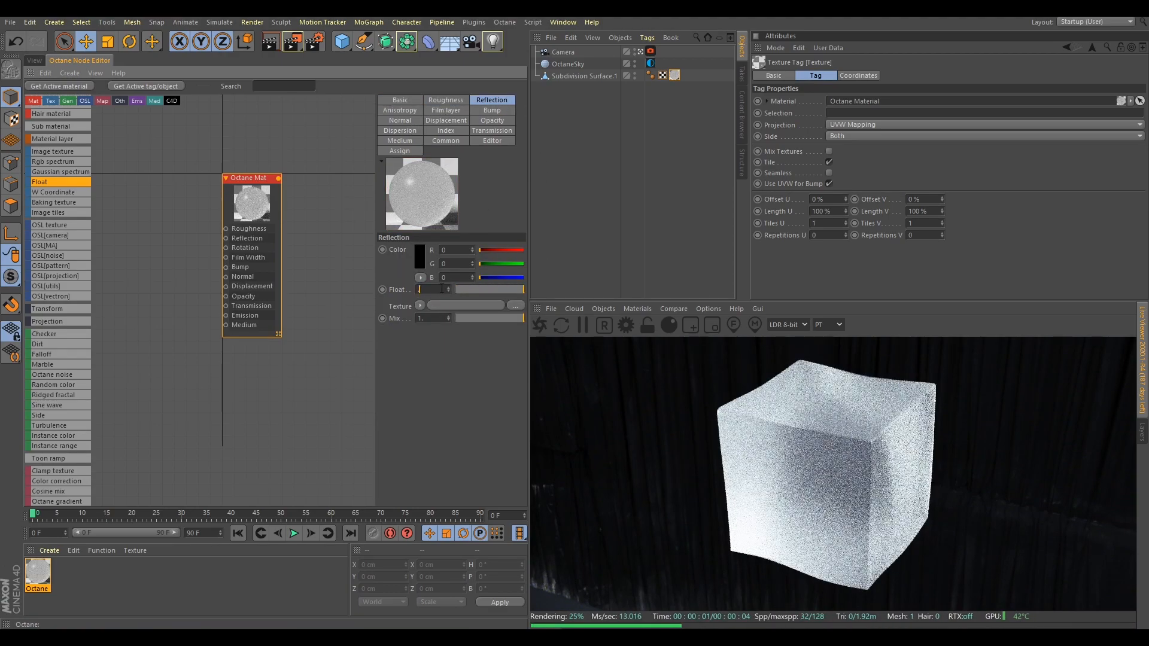
text(0.4)
key(Return)
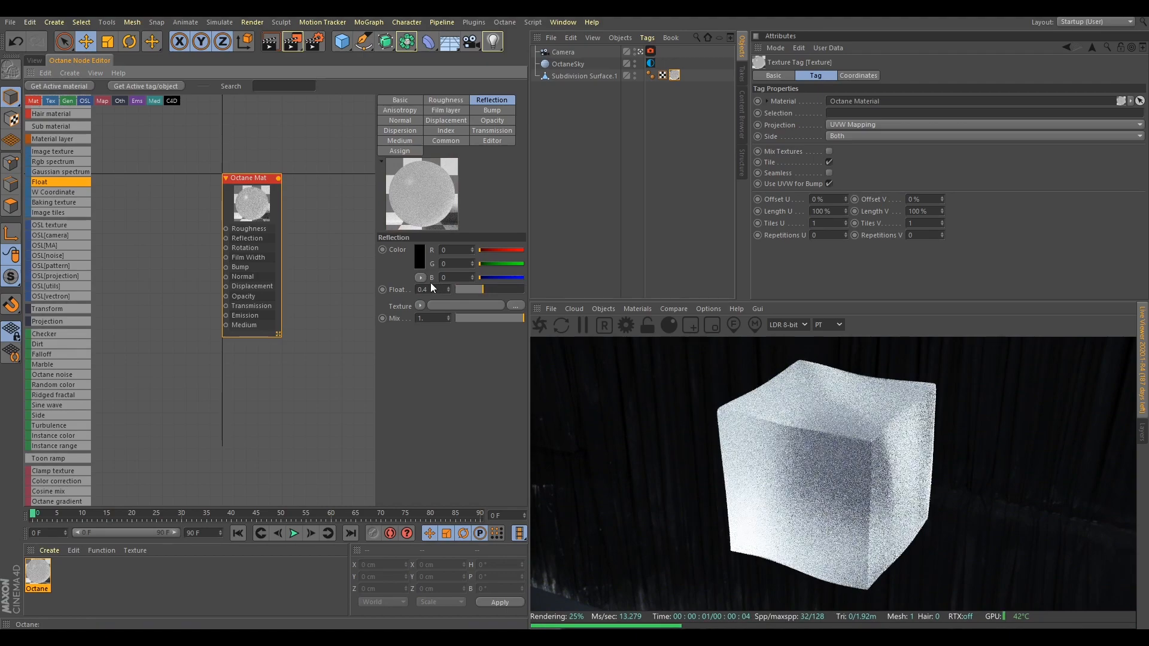
Step: Add an orange RGB spectrum node, hue 34° and saturation 76%, and connect it to the material's Transmission
drag(45, 163, 155, 291)
click(416, 131)
drag(380, 125, 476, 138)
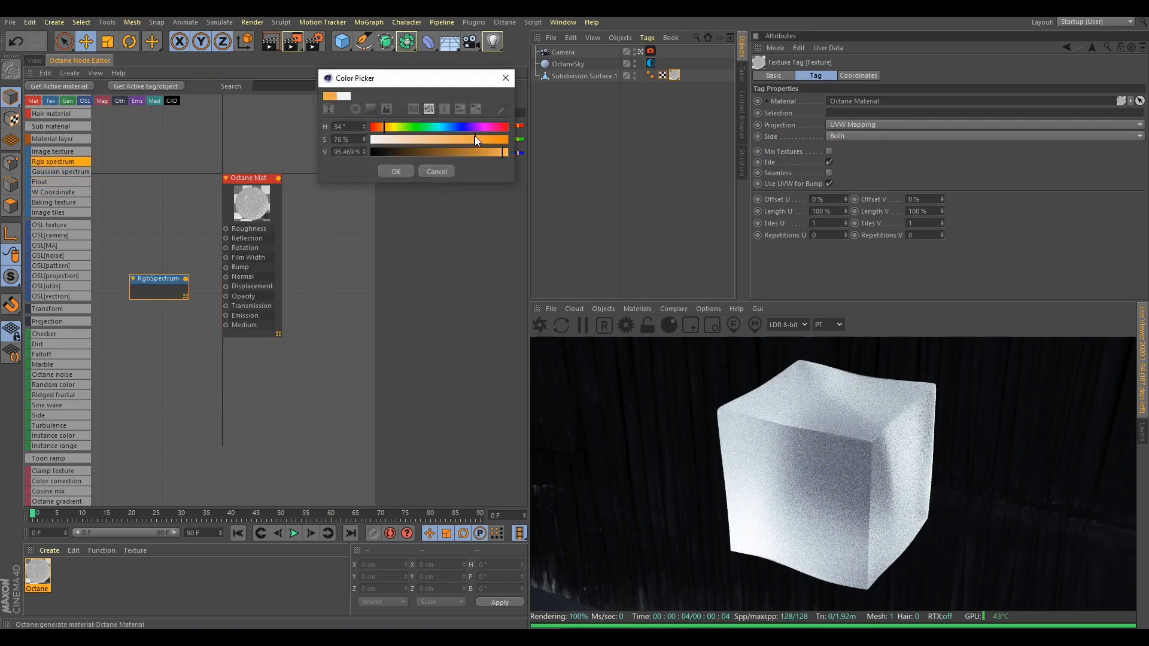
click(395, 172)
drag(186, 279, 226, 306)
middle_drag(238, 363, 287, 357)
drag(204, 278, 152, 284)
Step: Add an Octane noise node and connect it to the material's Bump
click(34, 60)
scroll(383, 195, up, 5)
alt+middle_drag(120, 335, 247, 294)
click(80, 61)
click(56, 374)
drag(189, 321, 276, 262)
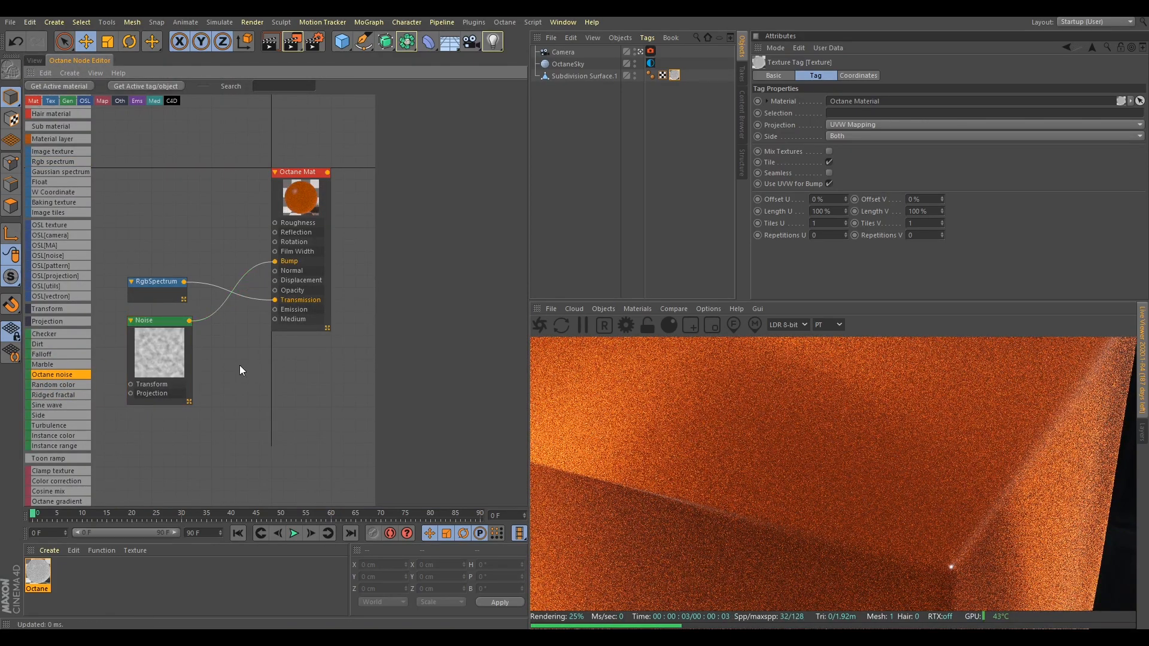
Step: Add a Transform node to the noise and set its locked scale to about 0.018
drag(169, 352, 154, 180)
middle_drag(207, 245, 391, 288)
click(415, 195)
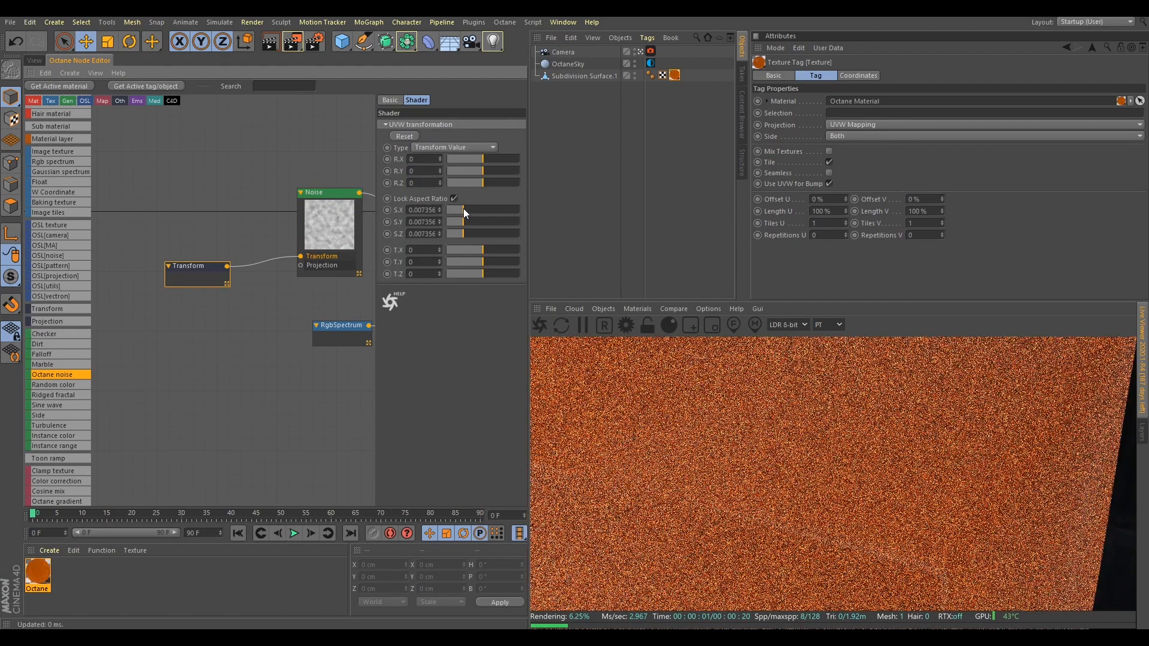
drag(464, 209, 470, 209)
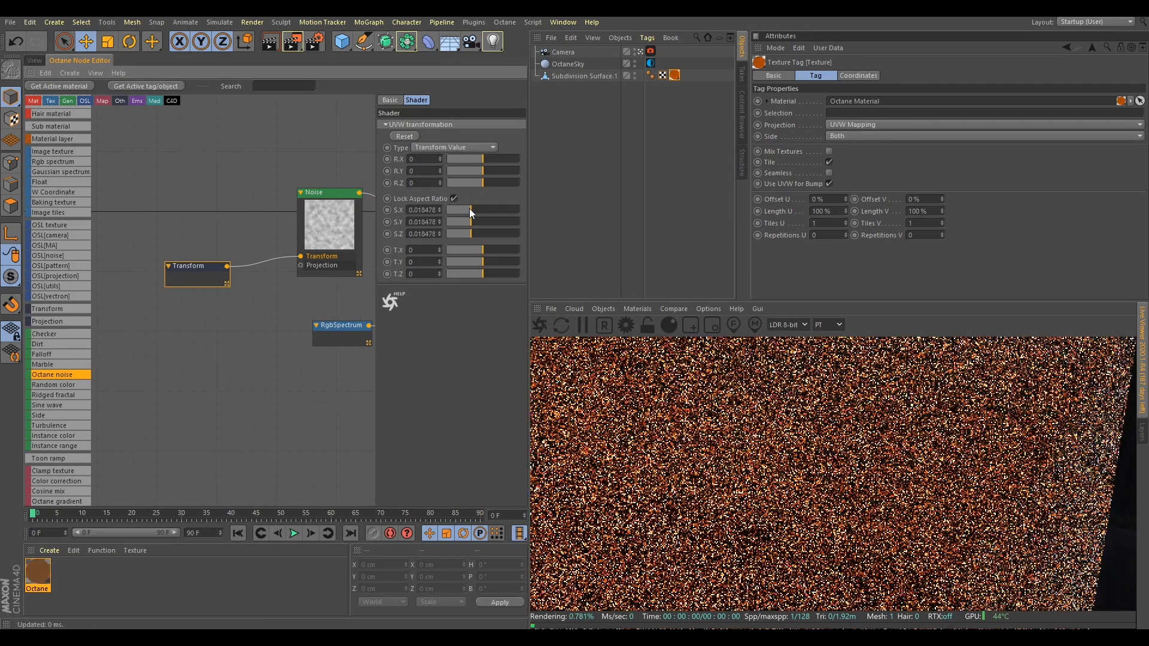
Step: Raise the noise Transform's scale slightly while rendering only a small film region on the cube's top
click(712, 325)
drag(887, 508, 746, 457)
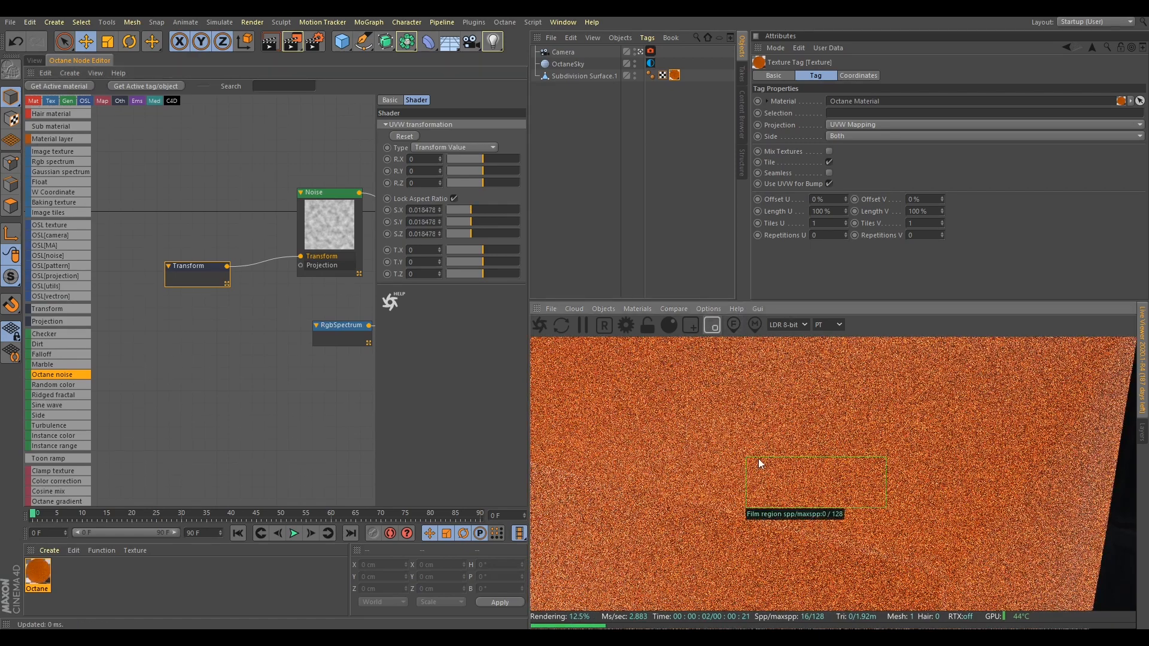
drag(471, 211, 477, 208)
click(712, 325)
Step: Insert a Multiply node between the noise and the material's Bump
middle_drag(260, 318, 233, 342)
scroll(232, 339, down, 3)
drag(189, 263, 305, 319)
drag(304, 291, 213, 275)
middle_drag(246, 351, 149, 339)
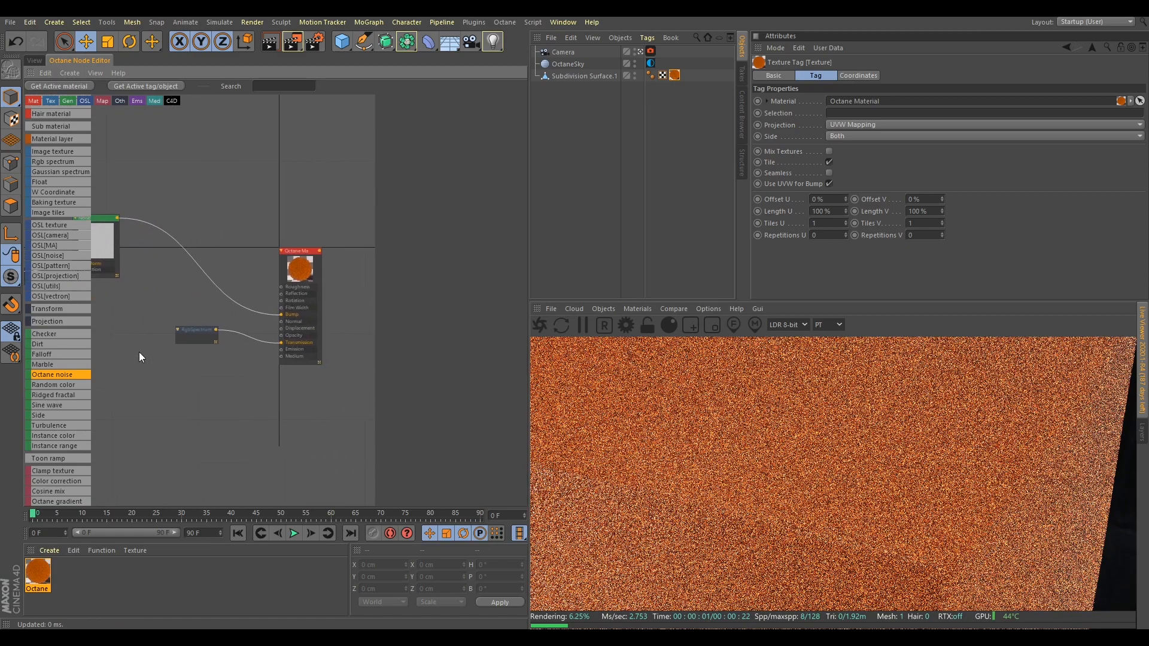
scroll(48, 484, down, 3)
drag(217, 285, 210, 254)
Step: Add a Float texture with a value of 0.2 and connect it to the Multiply node's Texture2
scroll(48, 170, up, 2)
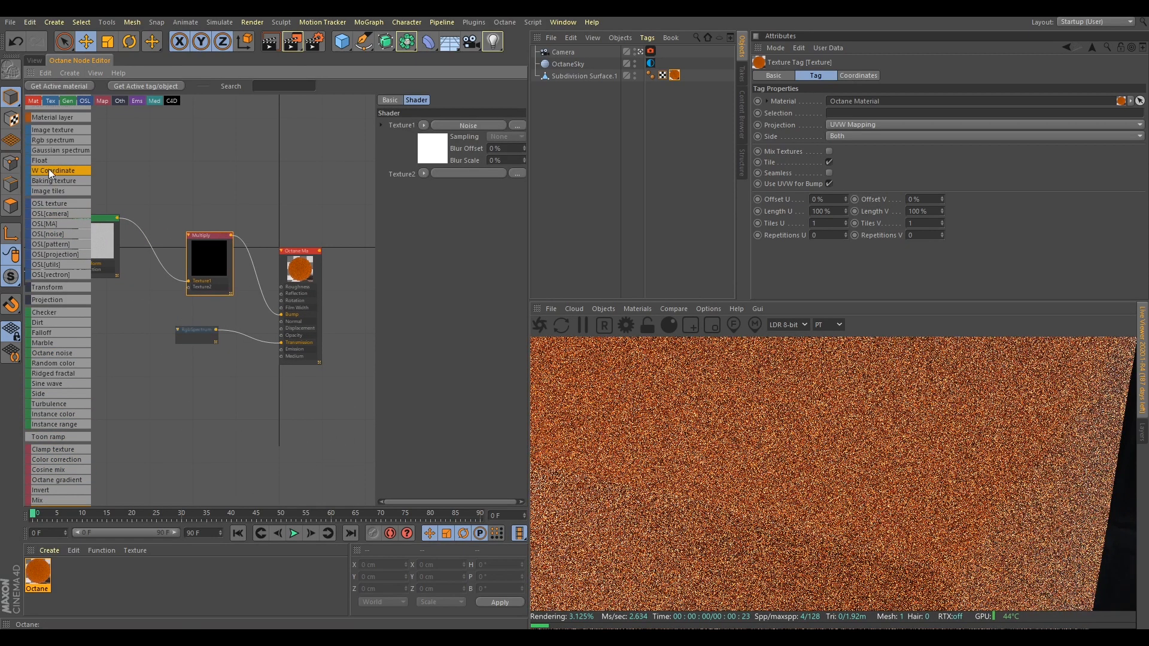
drag(48, 161, 91, 199)
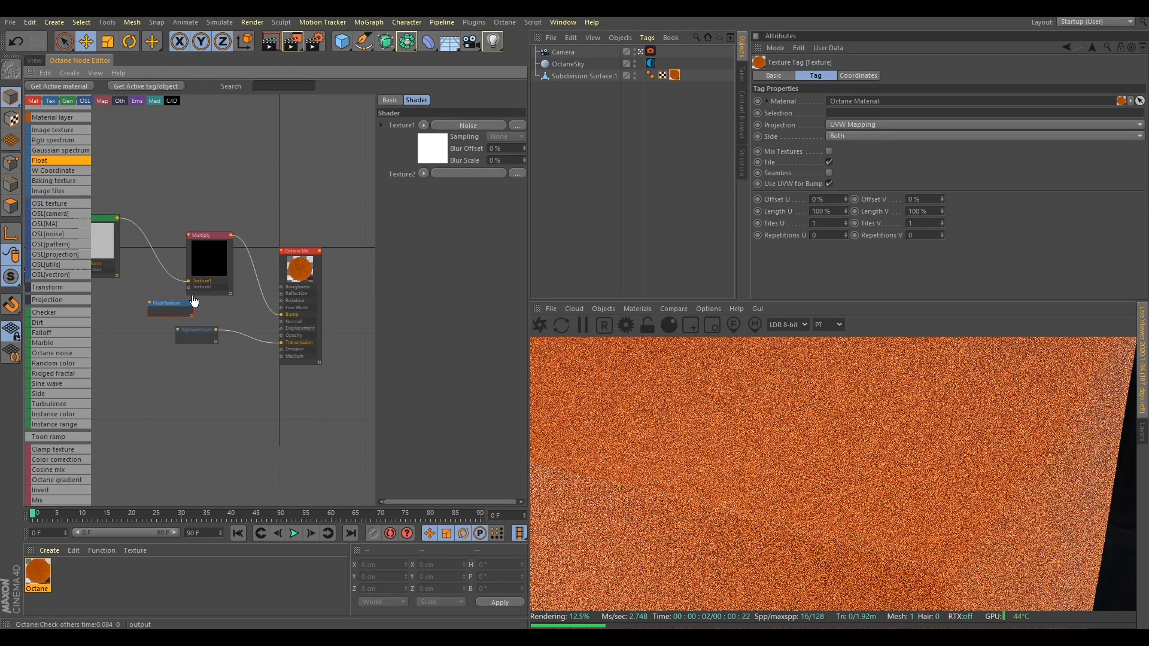
drag(188, 298, 189, 288)
drag(180, 308, 140, 306)
drag(428, 126, 371, 134)
text(.2)
key(Return)
click(246, 402)
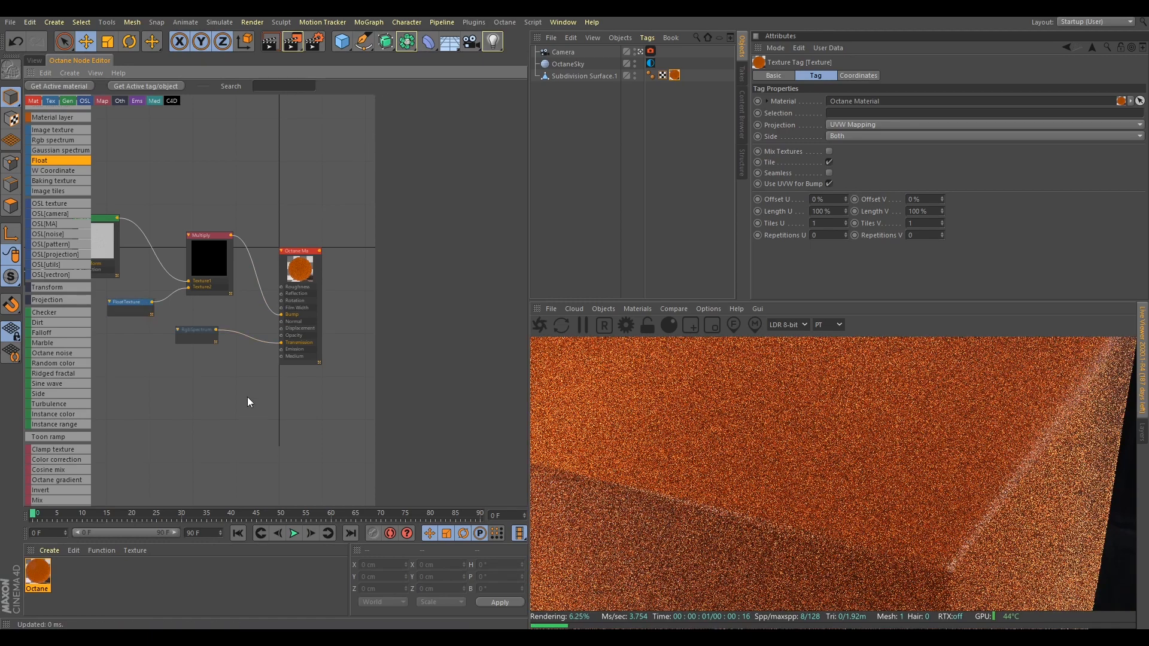
Step: Add a Scattering Medium to the material's Medium and connect the orange RGB spectrum to its Absorption
click(294, 268)
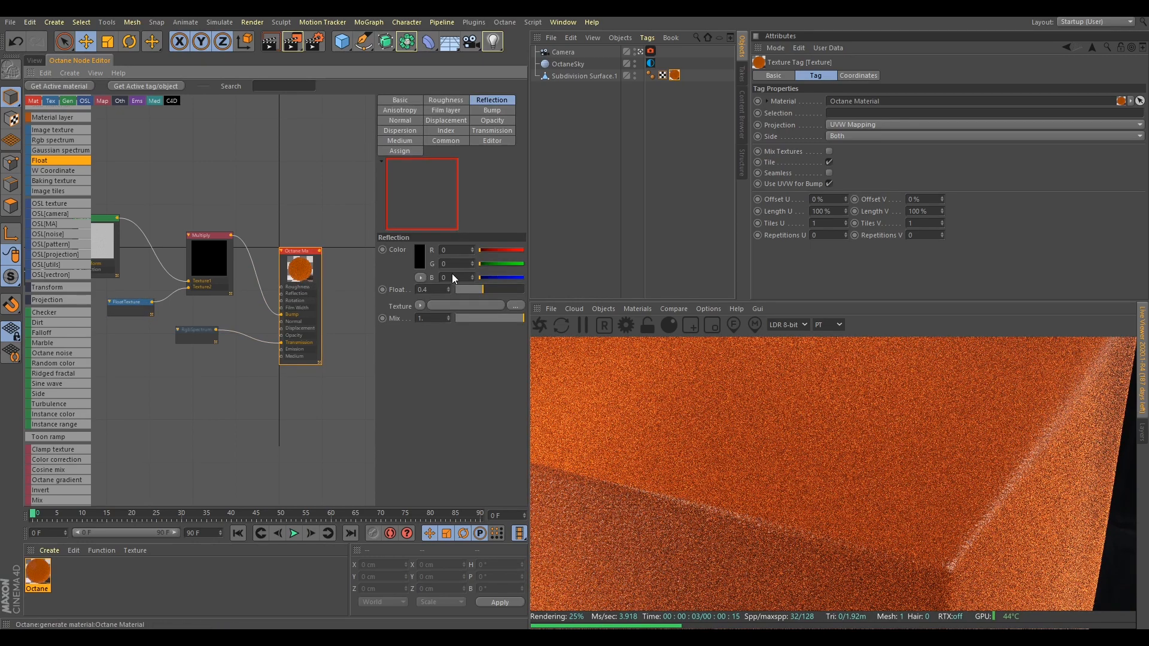
click(407, 140)
click(461, 251)
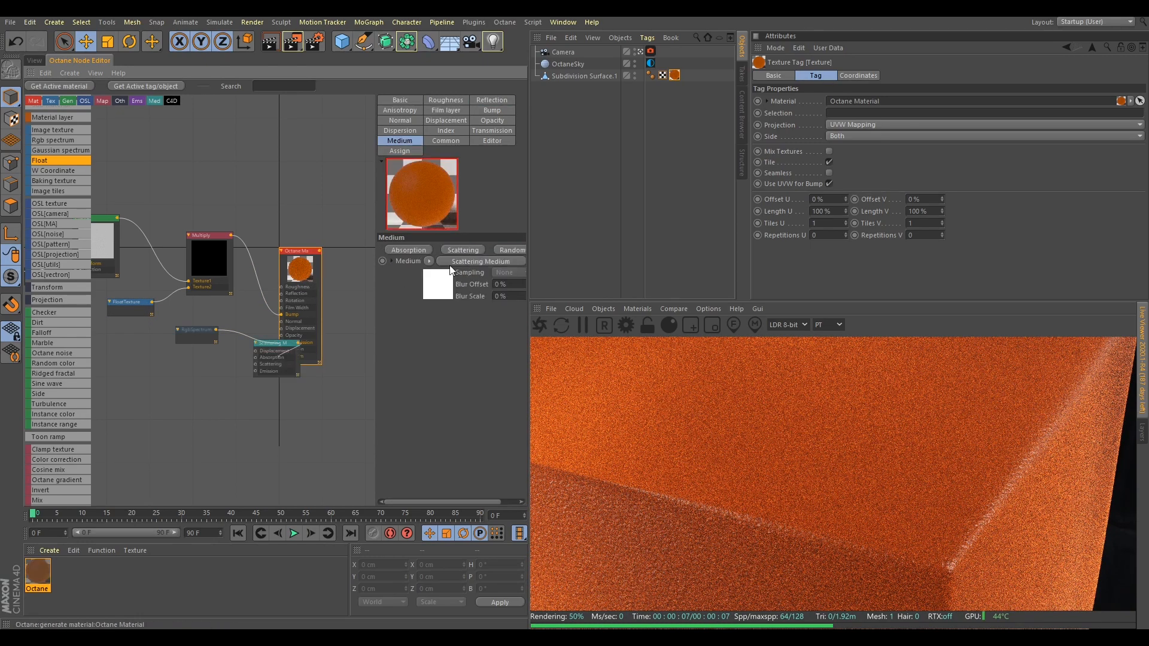
drag(276, 355, 222, 394)
middle_drag(221, 295, 306, 211)
drag(277, 249, 195, 279)
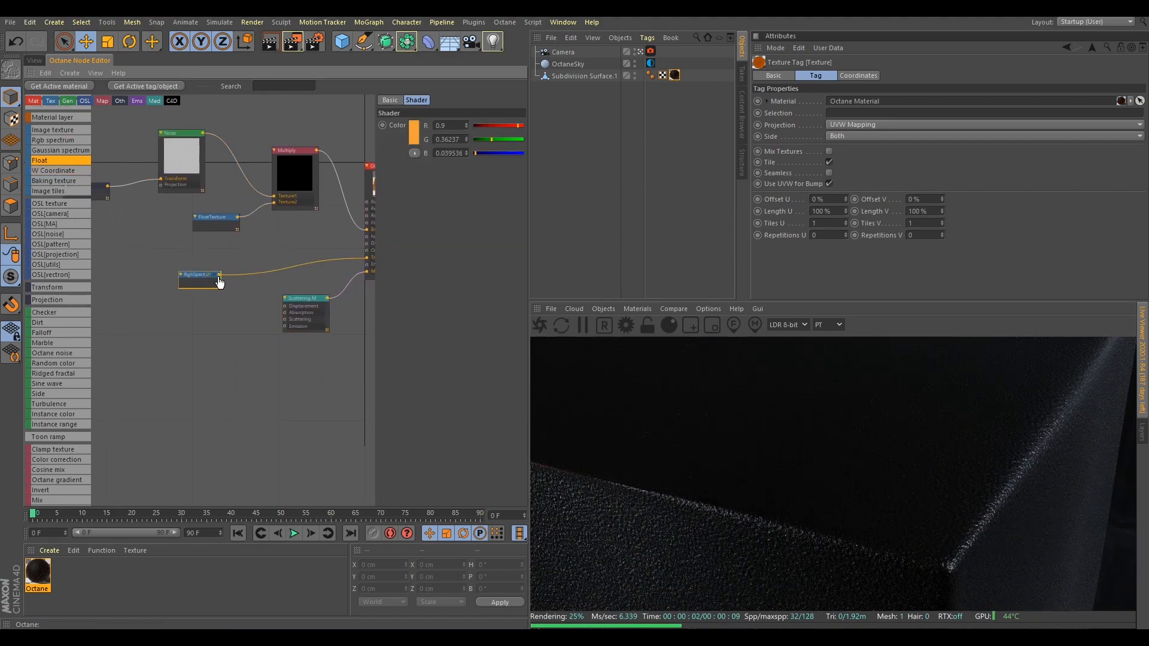
drag(272, 328, 285, 313)
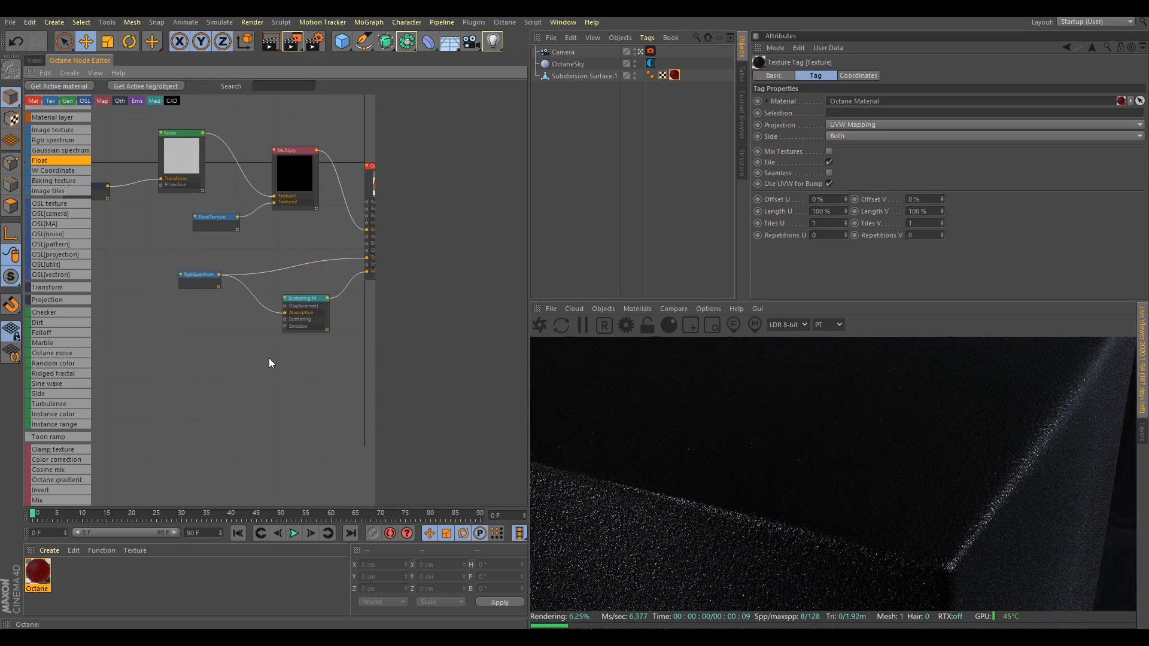
Step: Feed a copy of the RGB spectrum into the medium's Scattering and set its colour to yellow, hue 50°
scroll(268, 358, up, 1)
drag(198, 355, 290, 315)
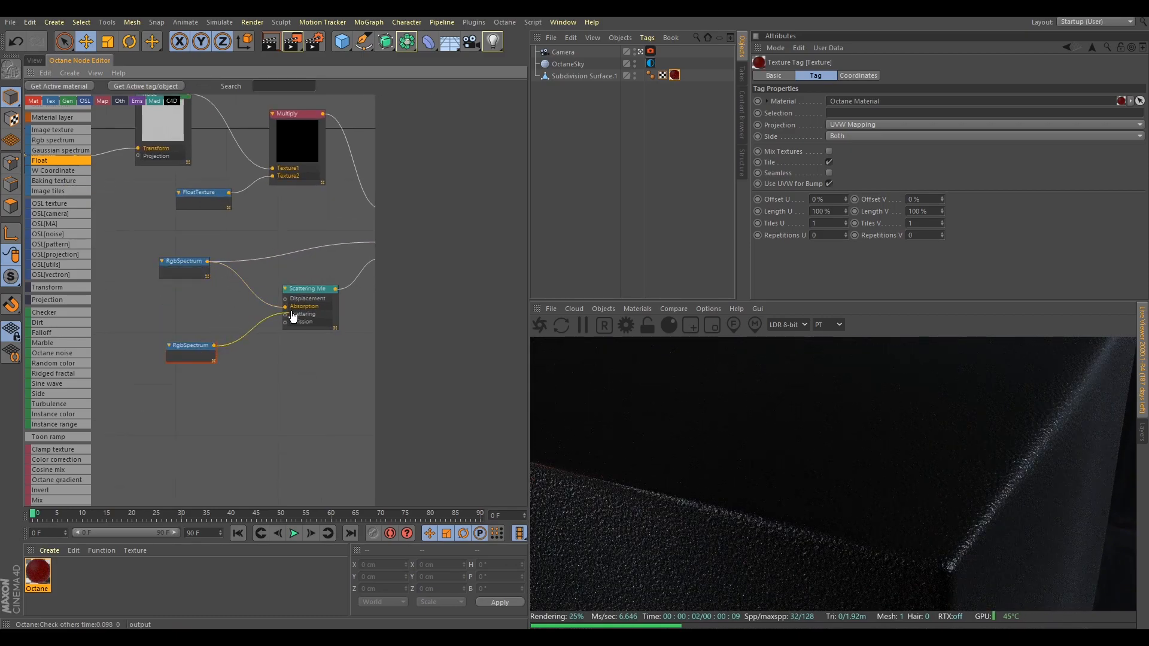
click(413, 123)
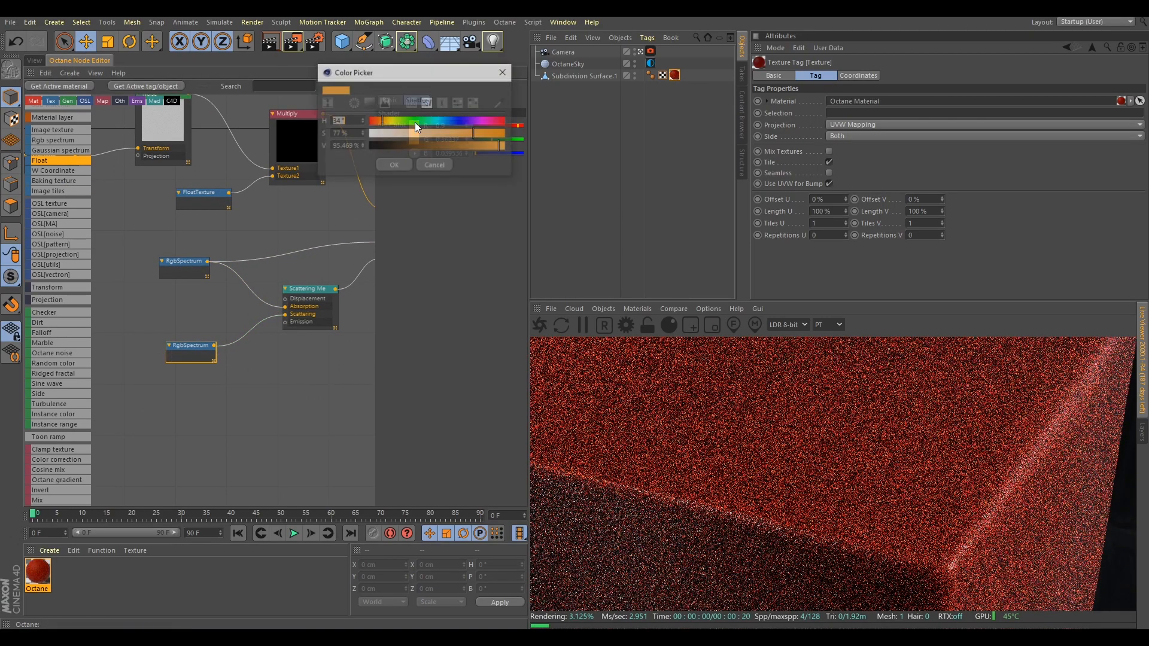
click(388, 122)
click(389, 121)
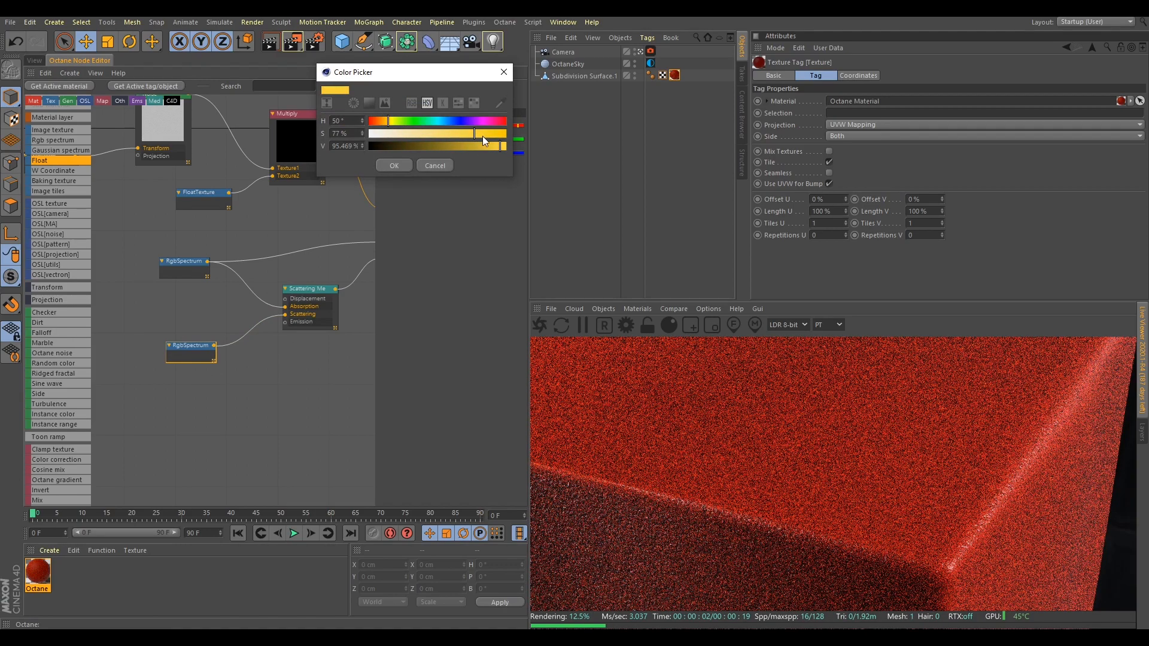
click(402, 165)
Step: Add an Octane area light and place it behind the cube at about -297 cm in Z
click(34, 60)
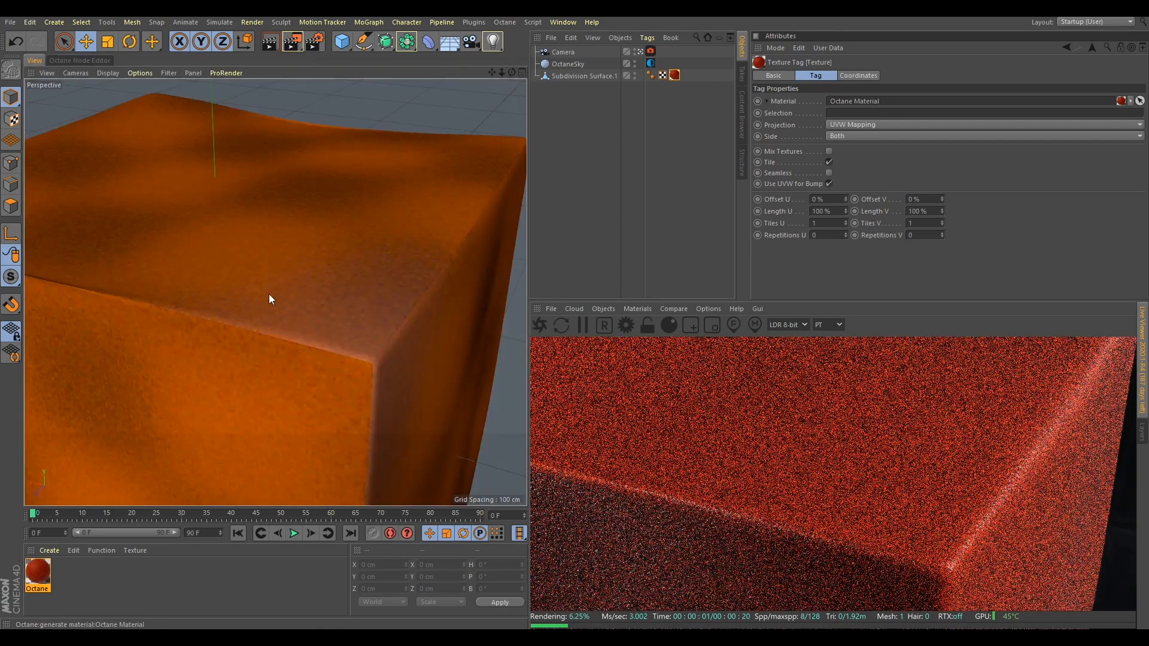
scroll(279, 287, down, 5)
alt+middle_drag(183, 397, 198, 313)
alt+right_drag(197, 313, 181, 350)
click(601, 309)
mouse_move(623, 358)
click(709, 358)
drag(187, 311, 281, 201)
Step: Lower the Scattering Medium's density to slightly below about 2.1
click(80, 61)
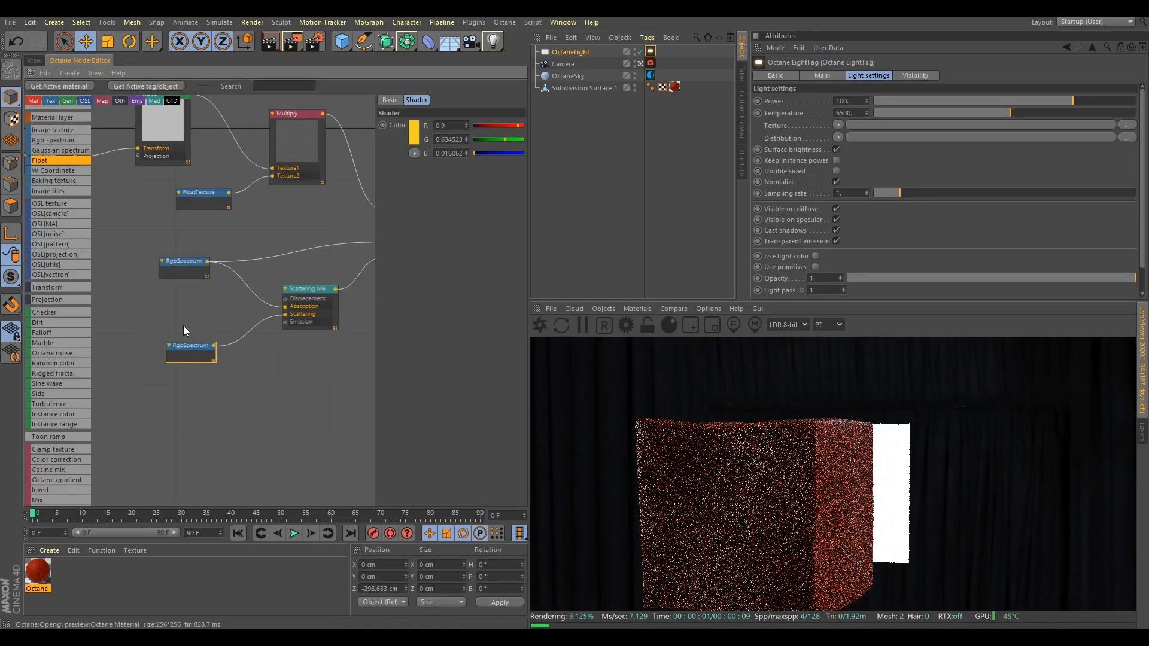
click(317, 327)
drag(455, 503, 498, 500)
drag(518, 126, 487, 126)
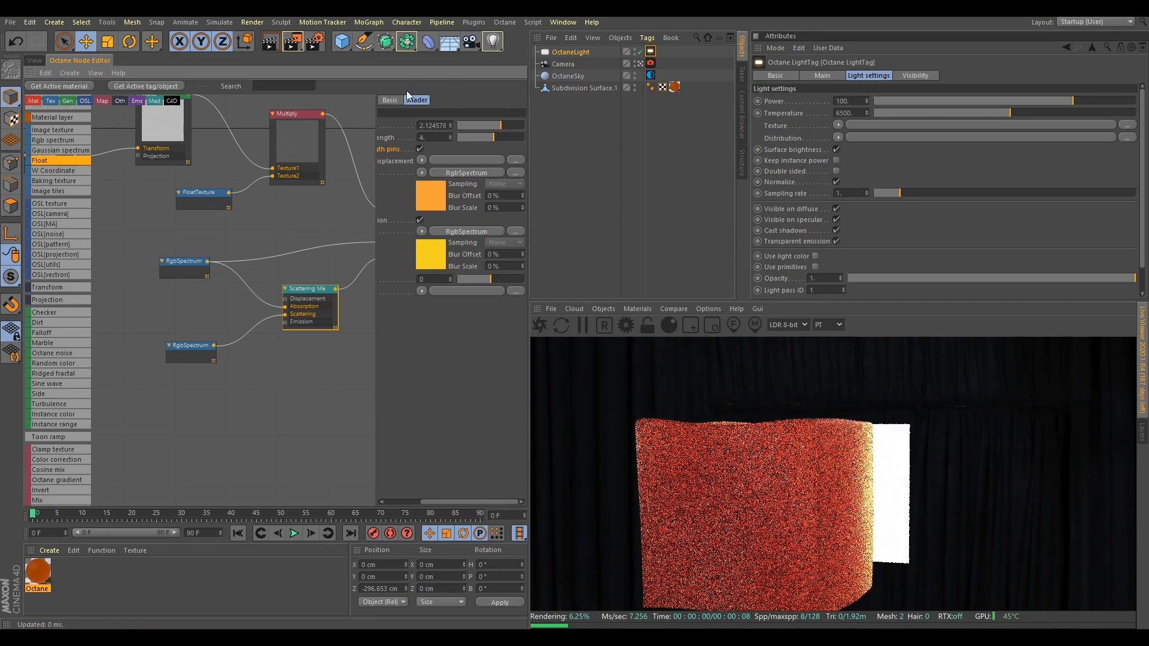
drag(497, 127, 490, 126)
Step: Duplicate the cube to make three and space the copies out in a row along X
ctrl+drag(582, 88, 581, 109)
ctrl+drag(582, 109, 582, 111)
drag(139, 291, 436, 321)
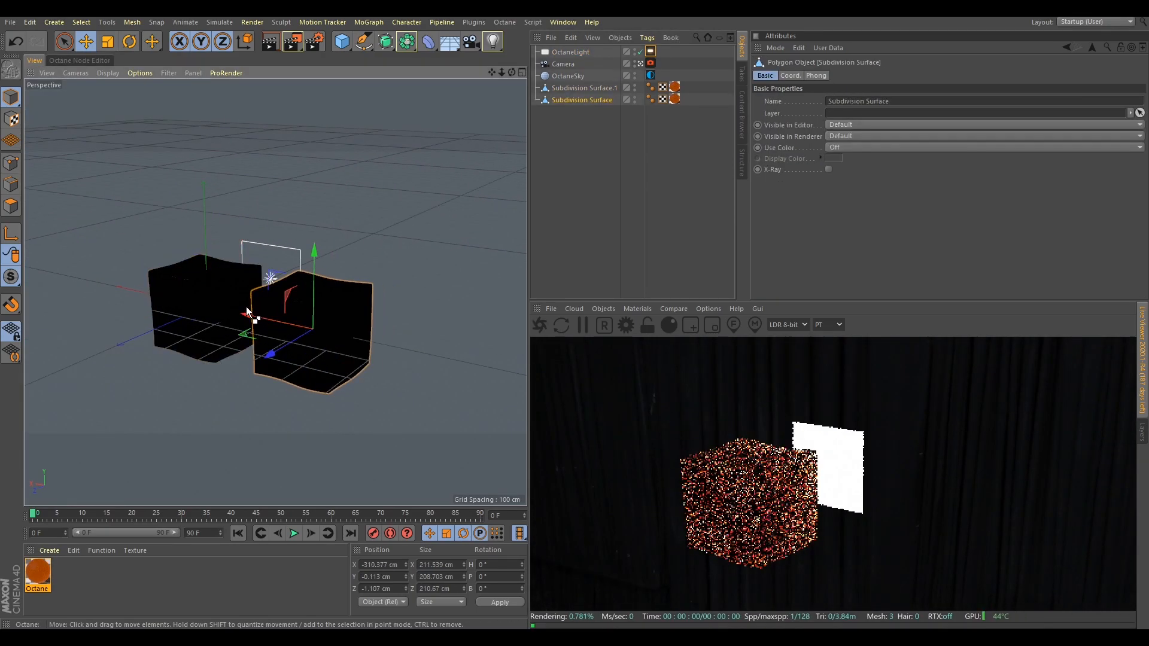
click(600, 274)
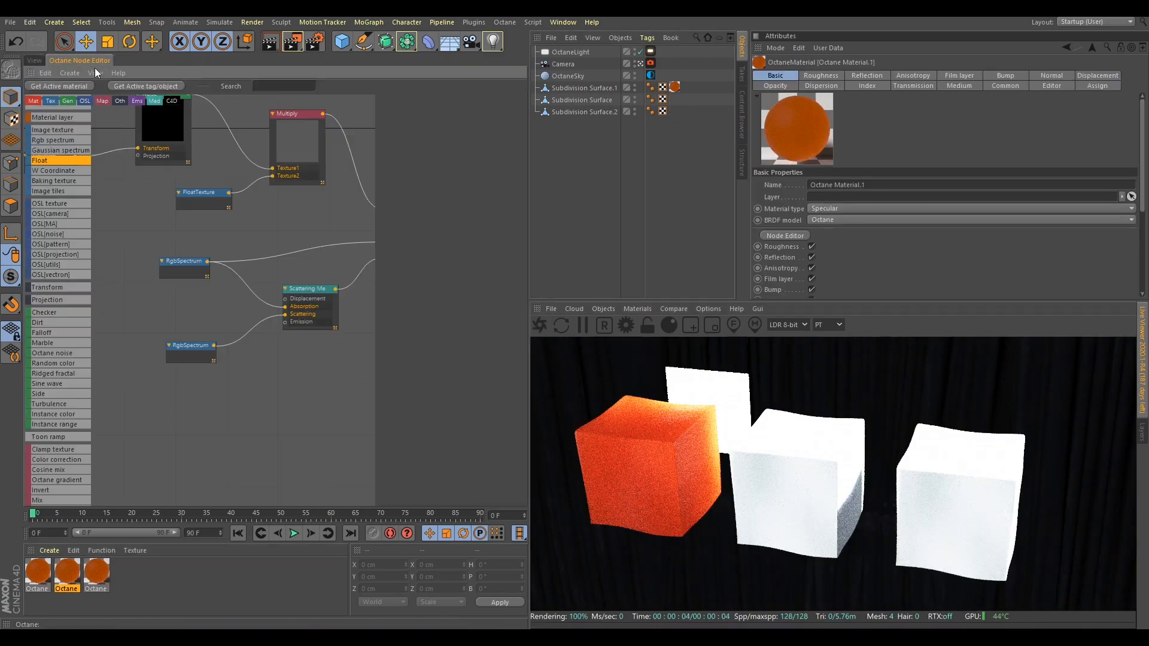
Step: Change the RGB spectrum colour in the second cube's duplicated material to green
double_click(190, 352)
drag(374, 132, 404, 133)
click(396, 176)
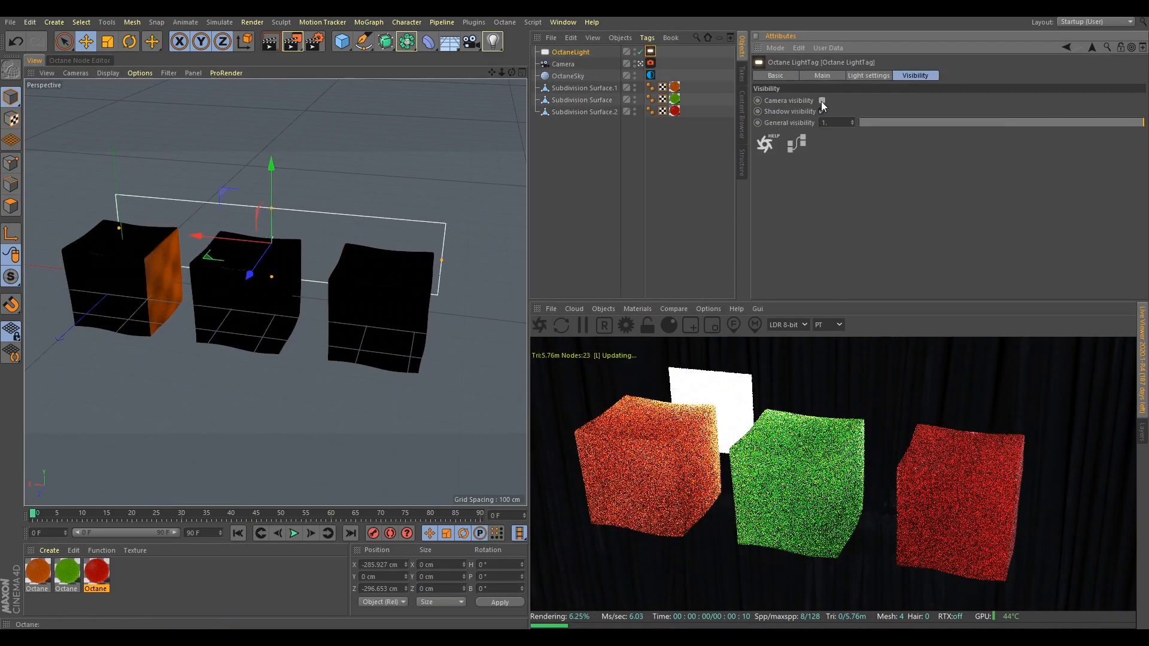
Step: Inspect the area light's light settings and the three backlit cubes from another angle
click(869, 76)
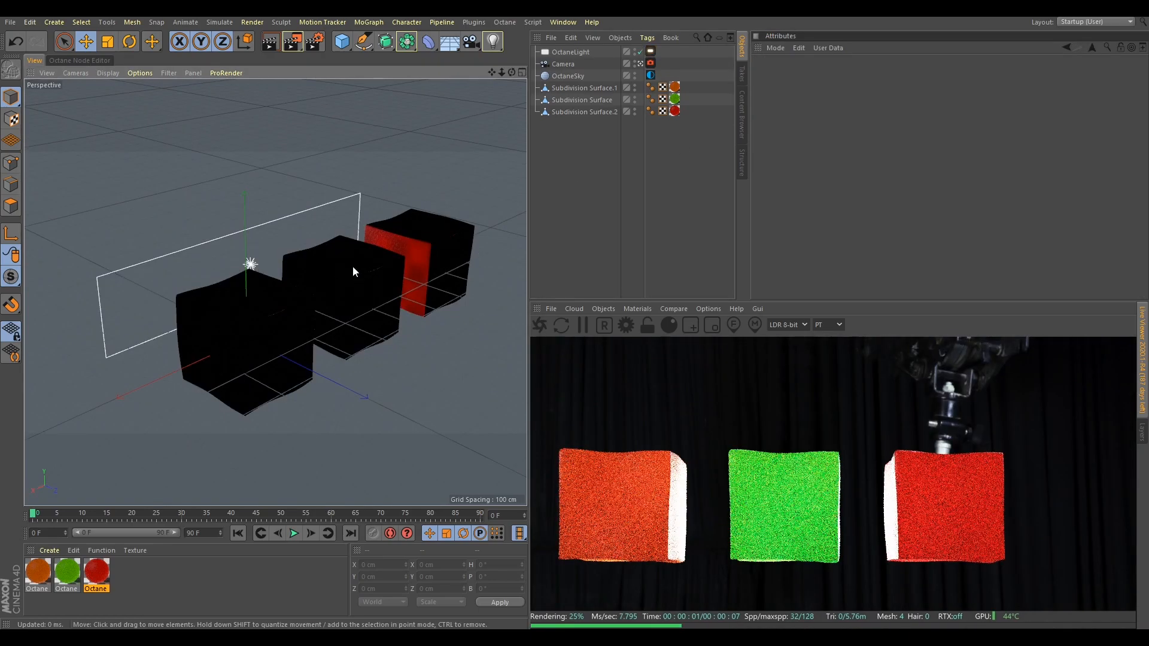
alt+drag(353, 266, 320, 259)
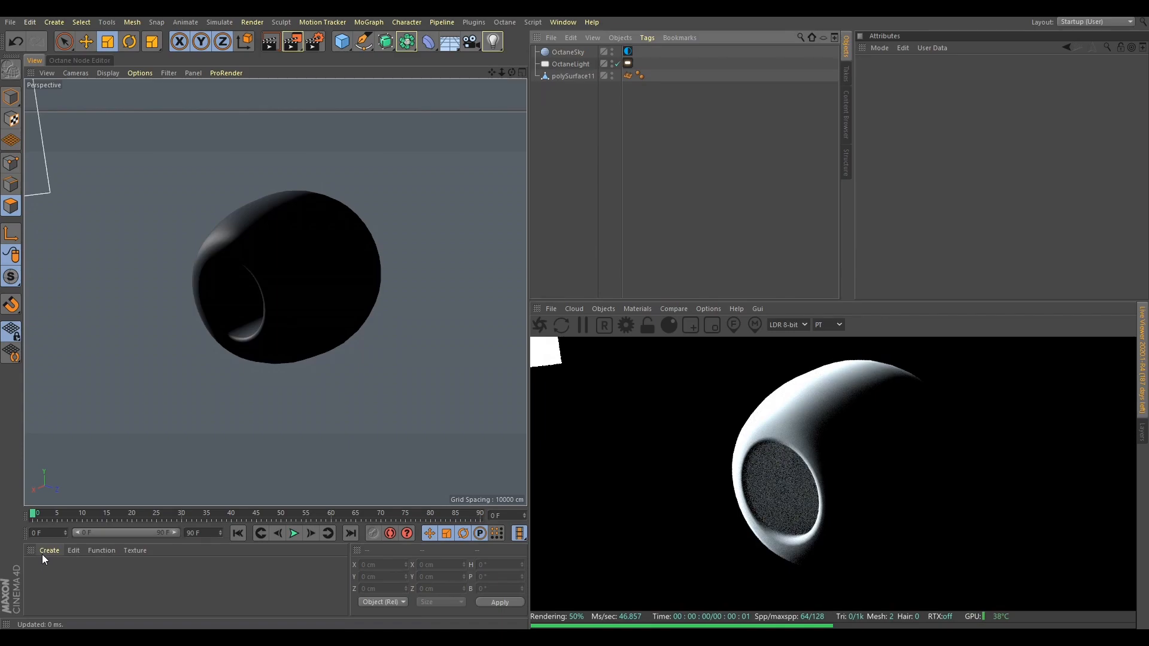
Step: Create an Octane material, assign it to the eyeball-like polySurface11, and open it for node editing
click(43, 555)
mouse_move(70, 461)
click(241, 493)
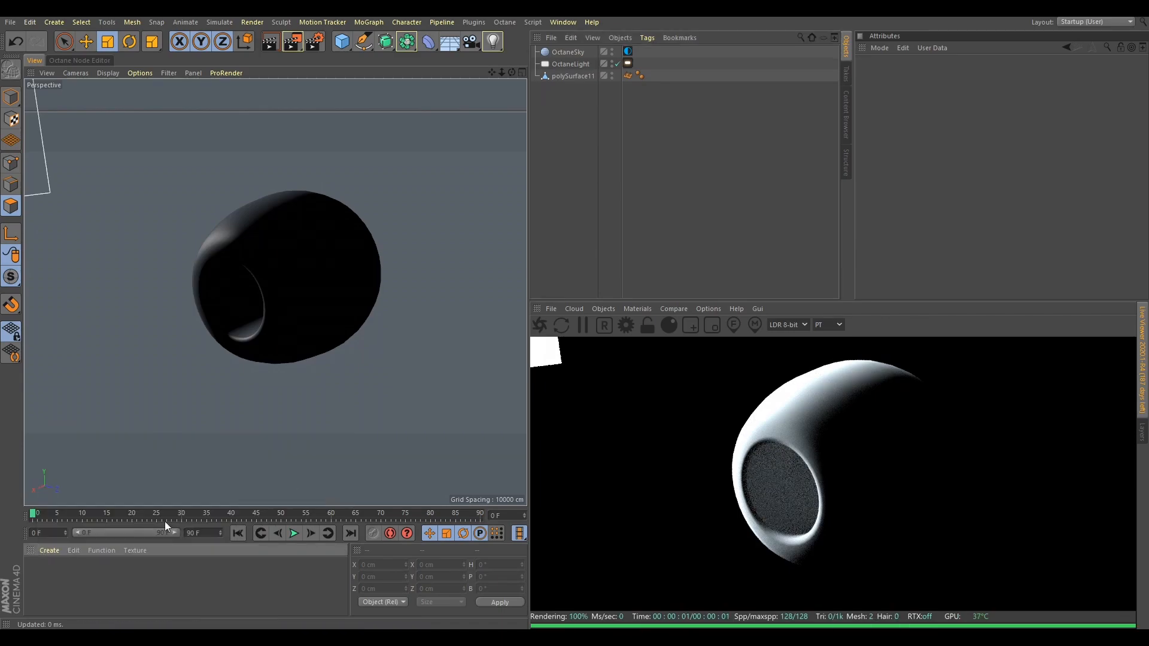
drag(38, 572, 274, 271)
click(79, 60)
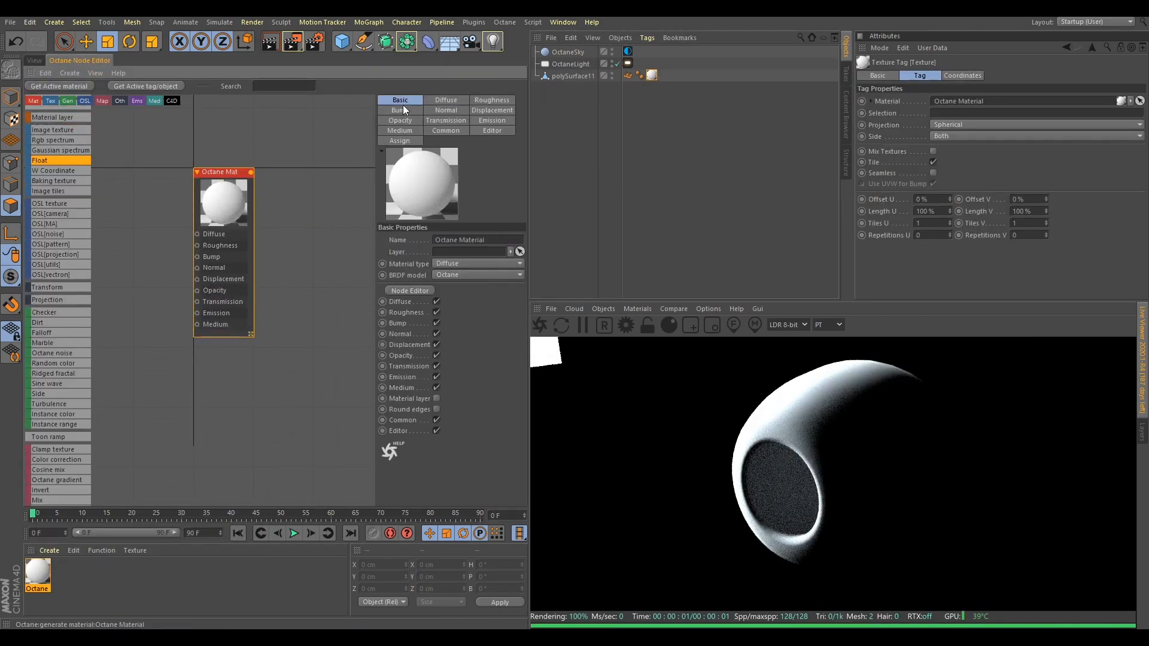
Step: Set the polySurface11 material's type to Specular and its roughness to 0.1
click(462, 300)
click(445, 100)
text(0.1)
key(Return)
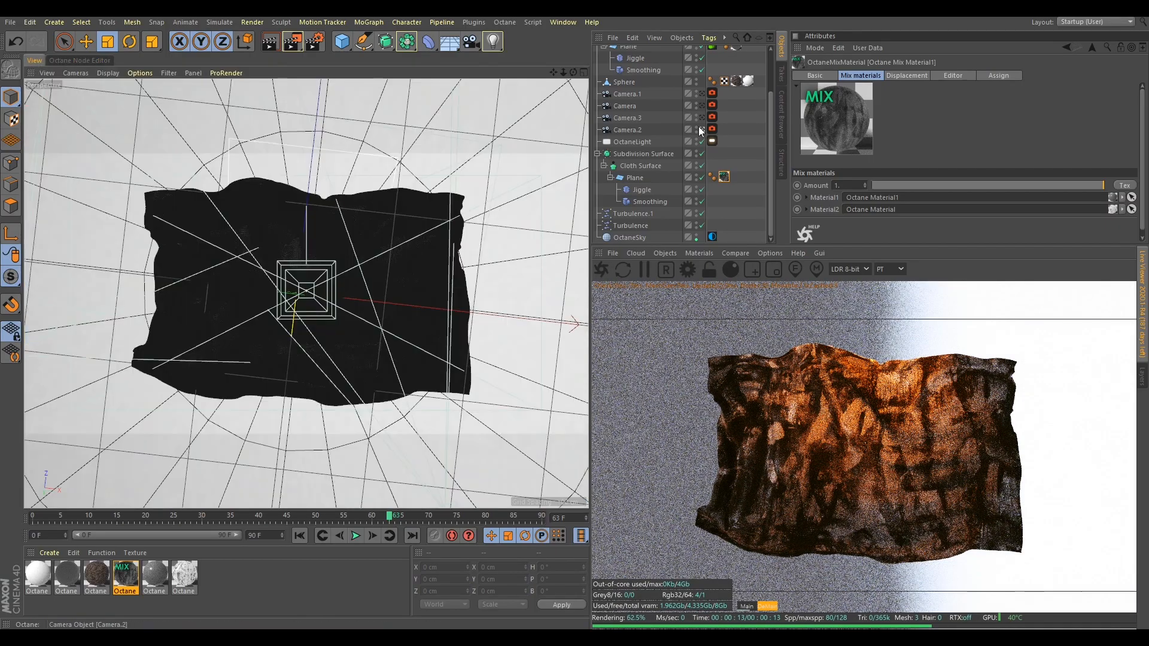
Step: Examine the Mix-material cloth through the scene's different cameras
click(702, 106)
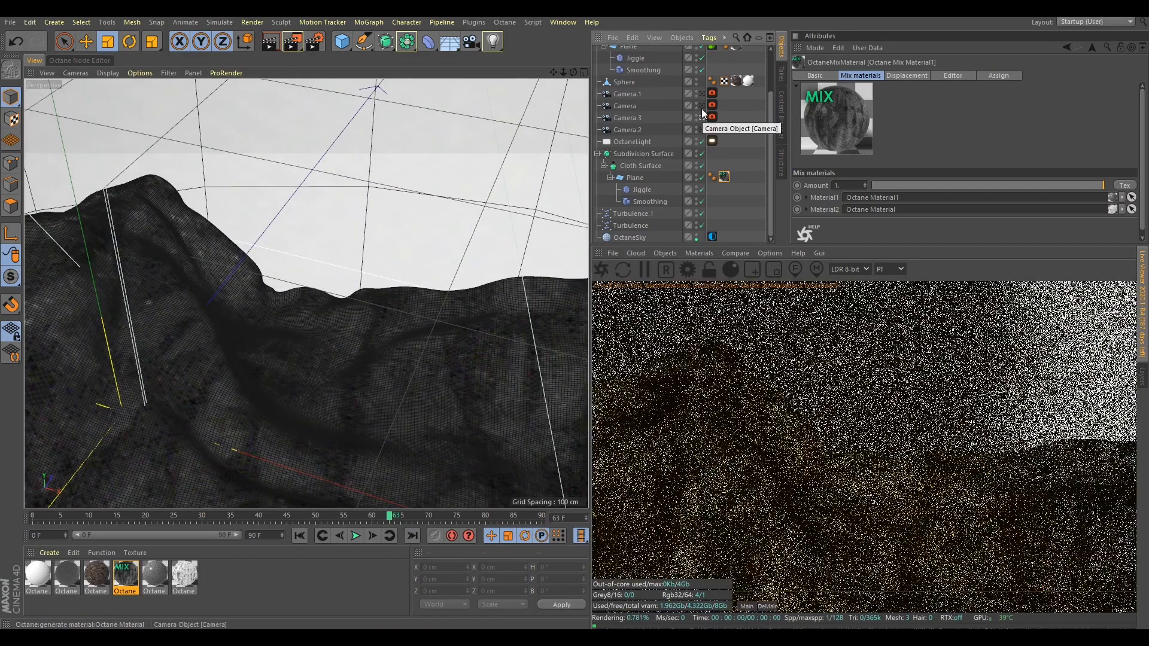
click(702, 108)
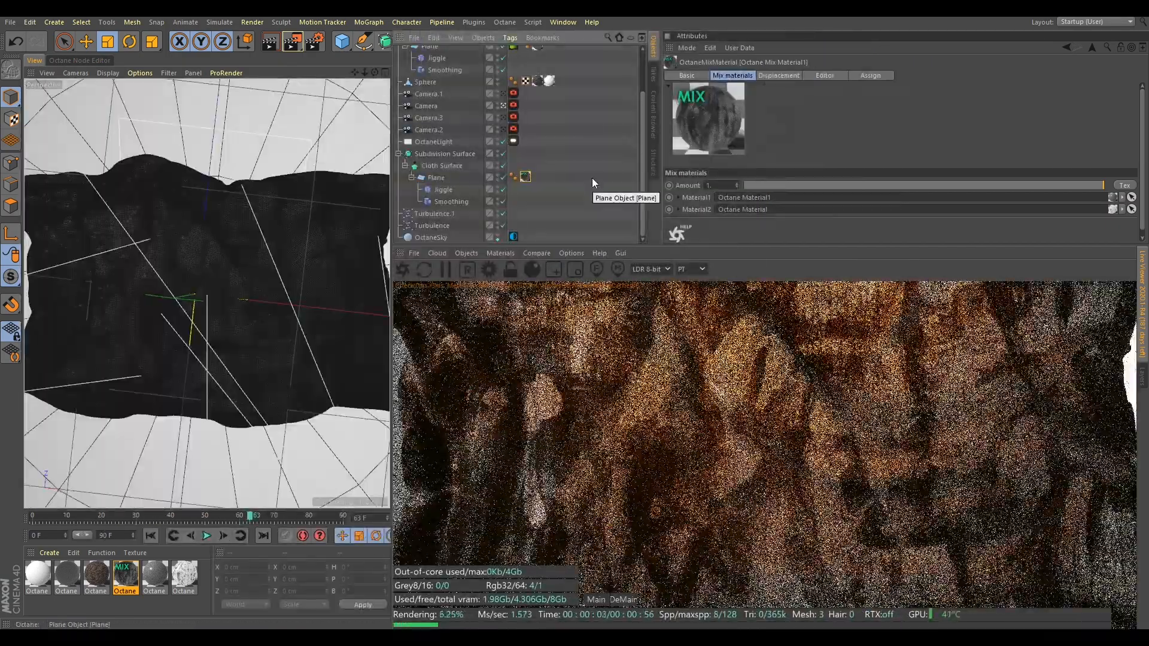